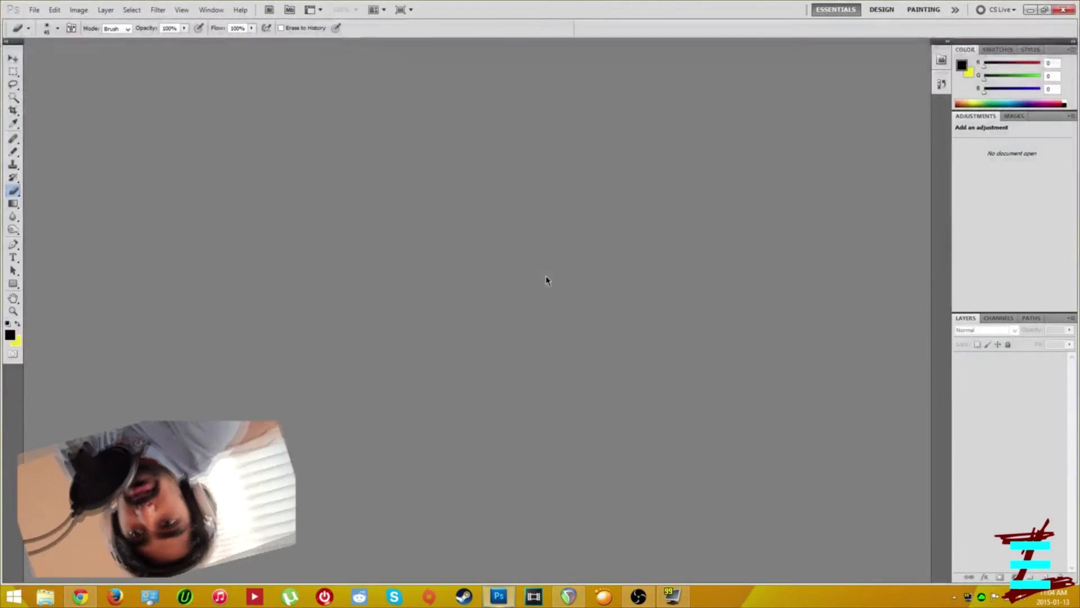
# Step: Create a new 2560 × 1440 pixel RGB document with a white background and activate the Move tool
pyautogui.click(29, 9)
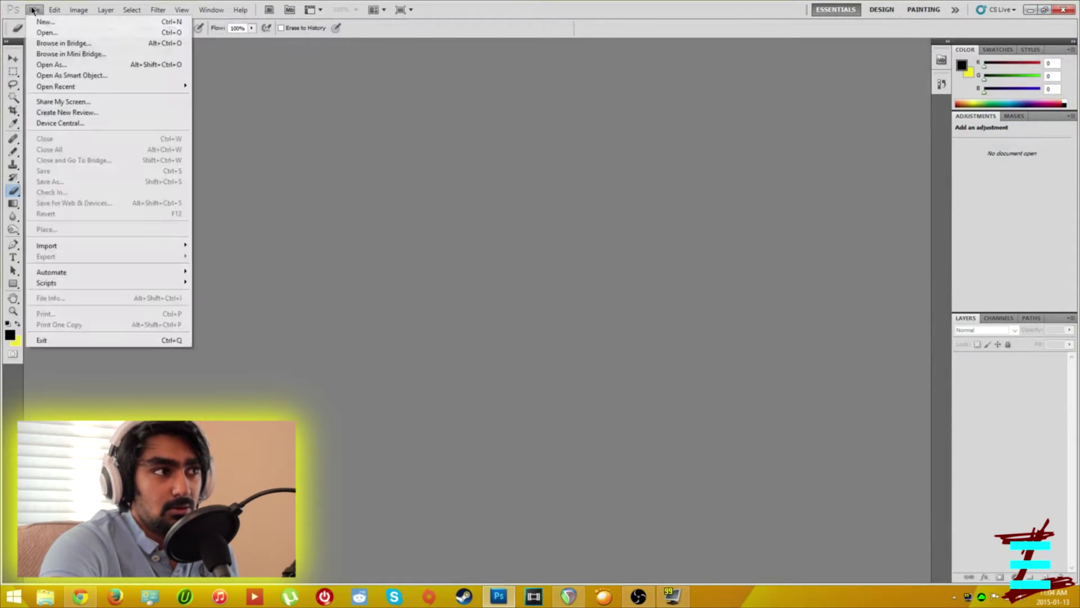
pyautogui.click(45, 19)
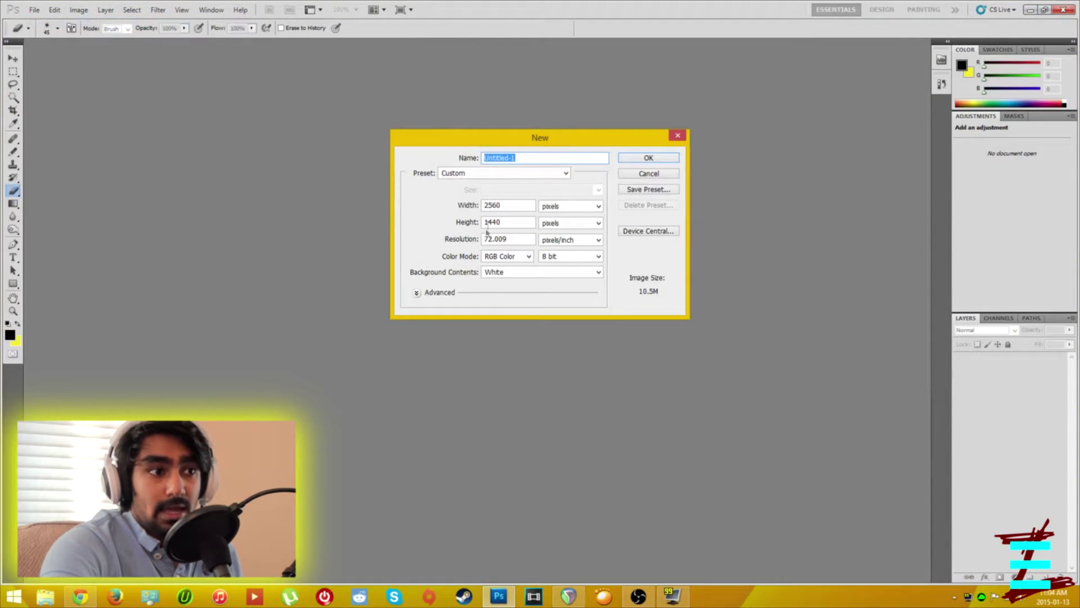
pyautogui.click(634, 161)
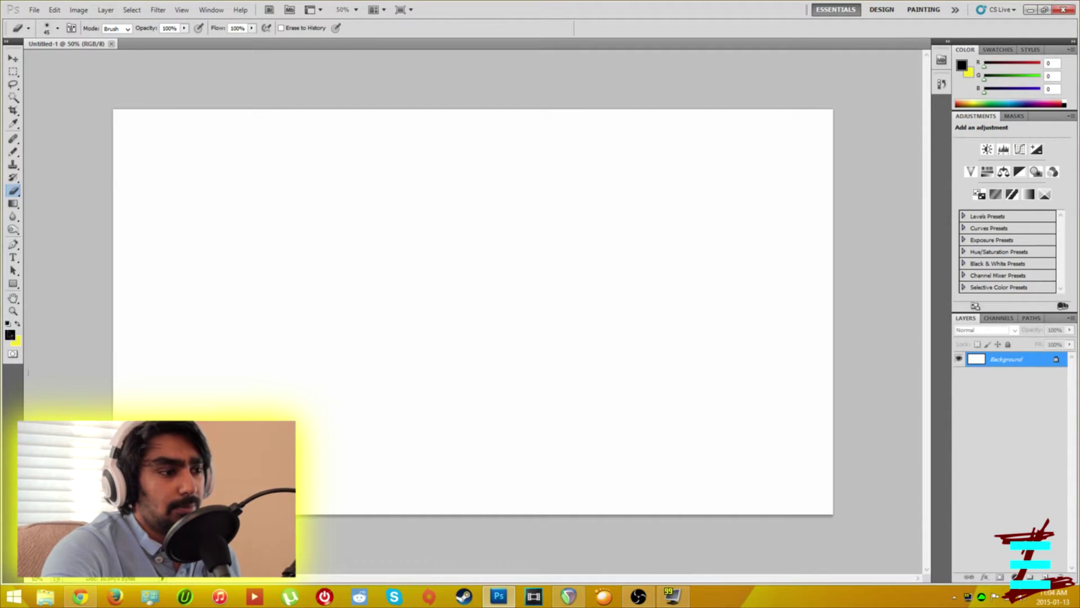
pyautogui.click(16, 60)
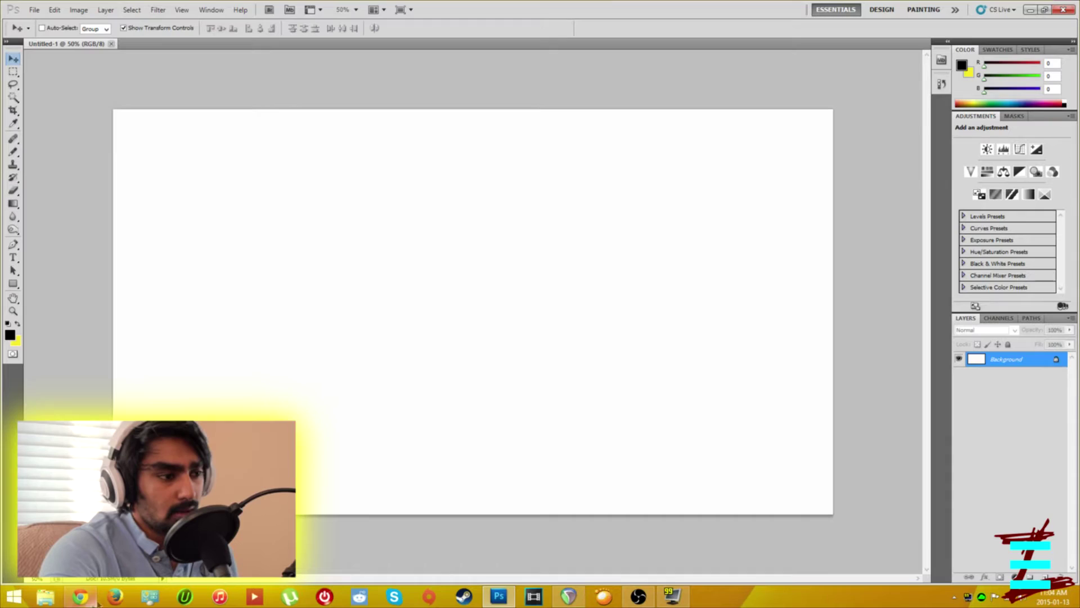
# Step: Switch to Chrome and browse Google Images results for Leonardo DiCaprio, opening the preview of 15-leonardo-dicaprio.jpg
pyautogui.click(81, 596)
pyautogui.click(225, 7)
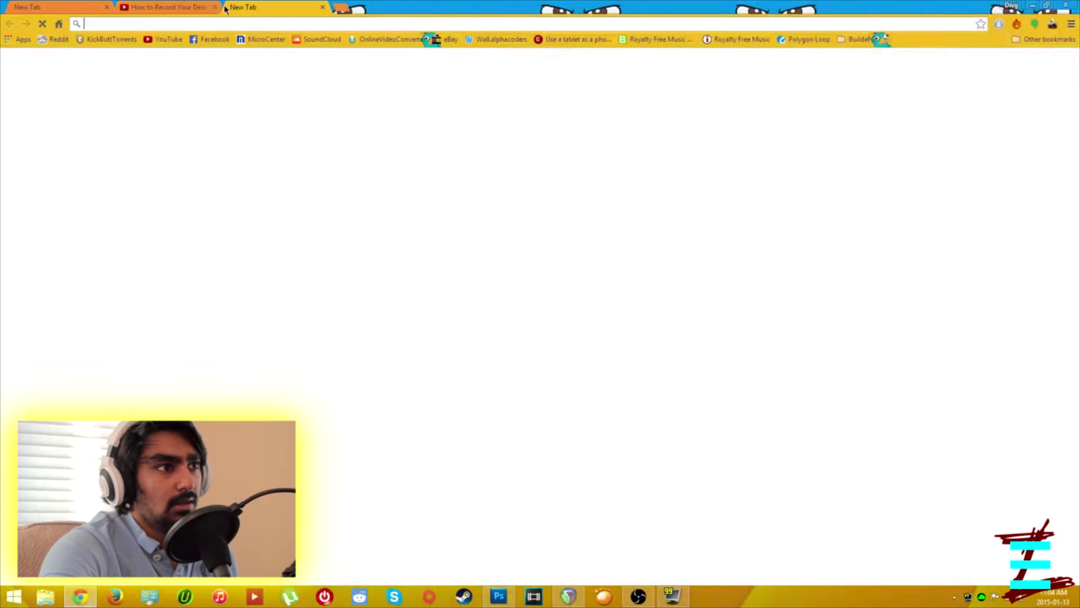
pyautogui.click(214, 7)
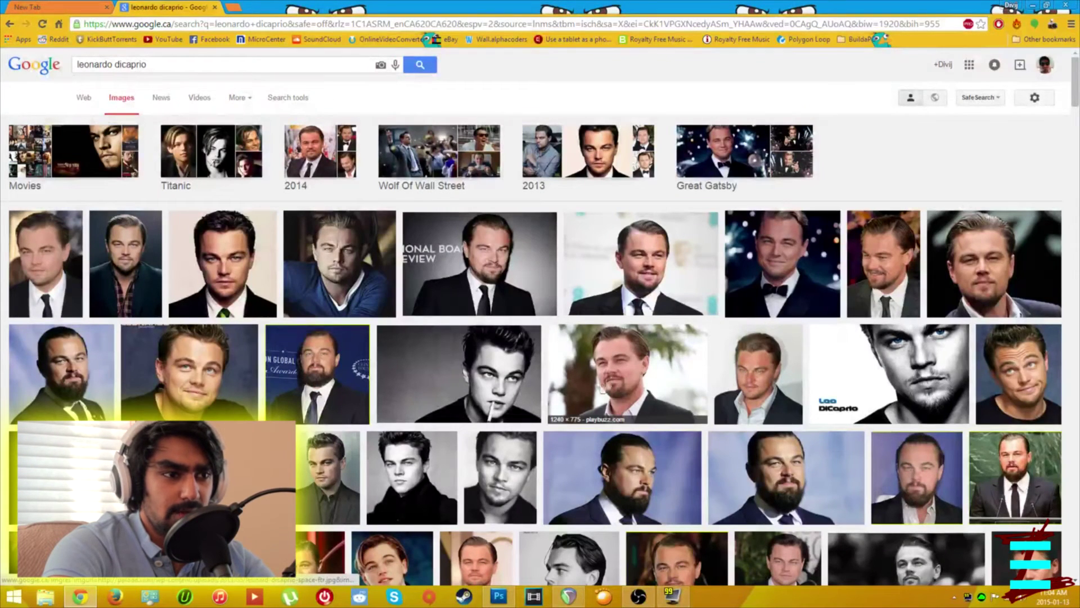
pyautogui.click(217, 254)
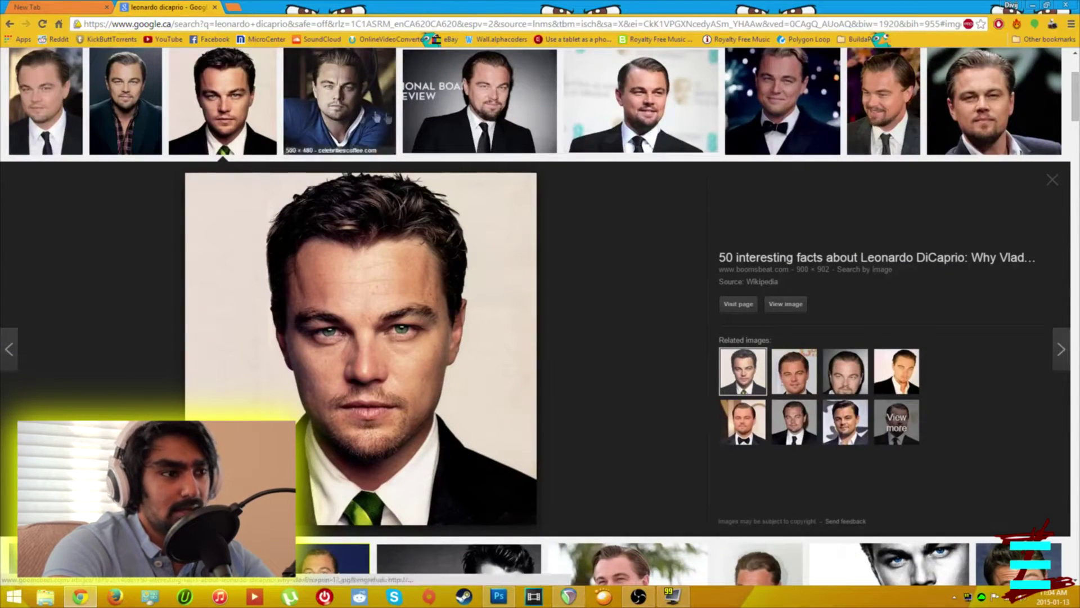
pyautogui.click(79, 135)
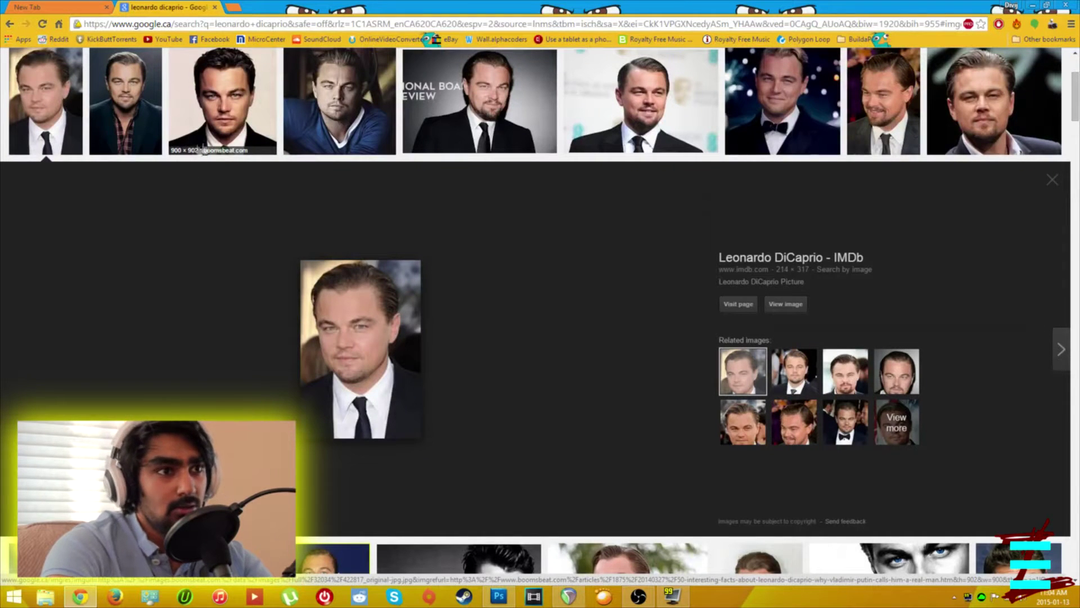
pyautogui.click(616, 93)
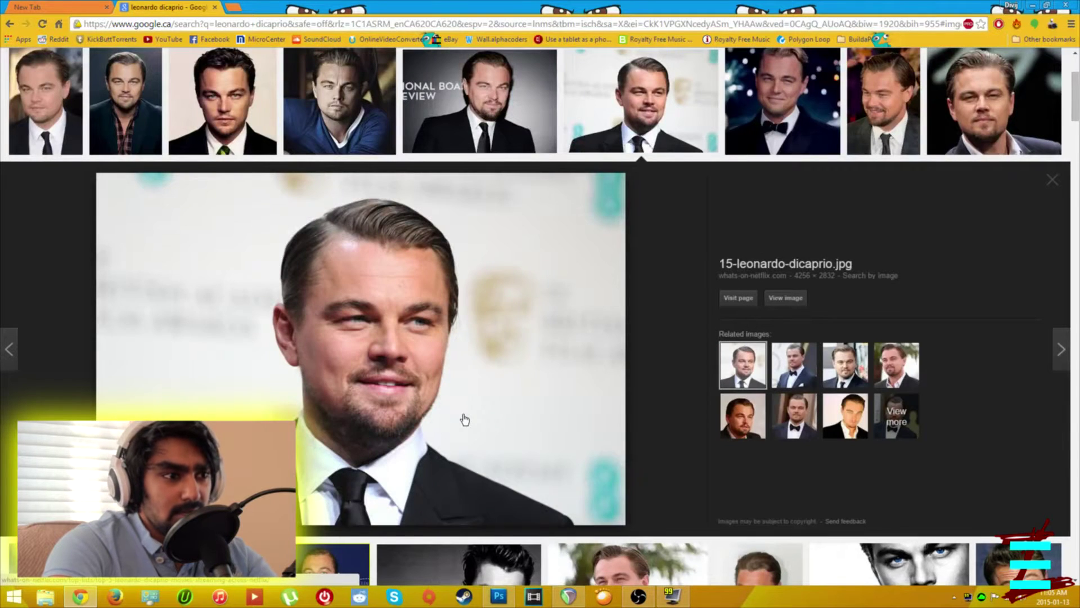
# Step: Save the previewed portrait to the Desktop as a JPEG named "Leo Face"
pyautogui.rightClick(561, 335)
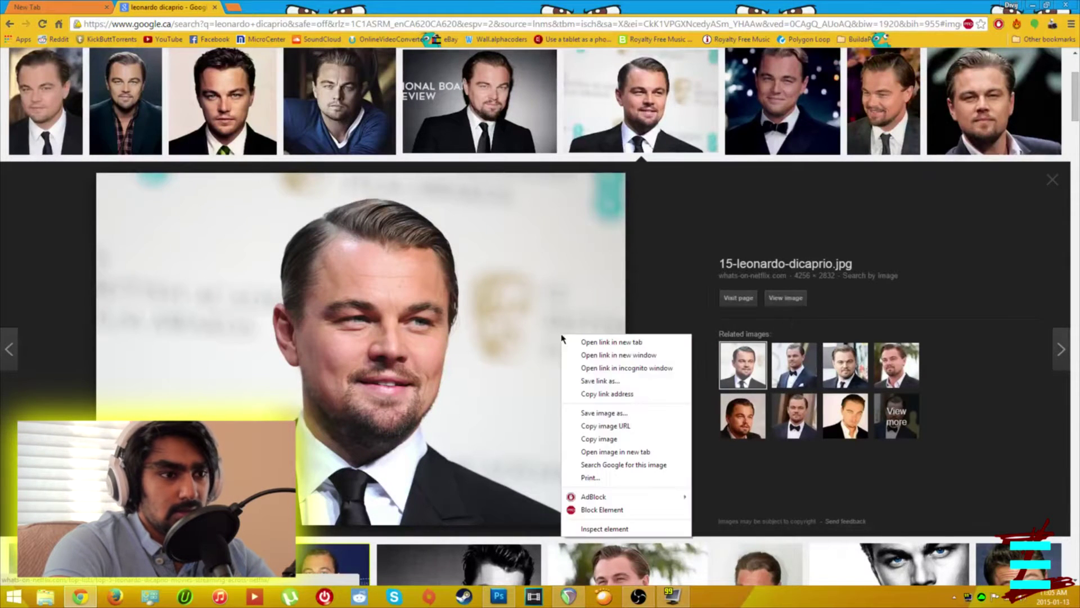
pyautogui.click(602, 413)
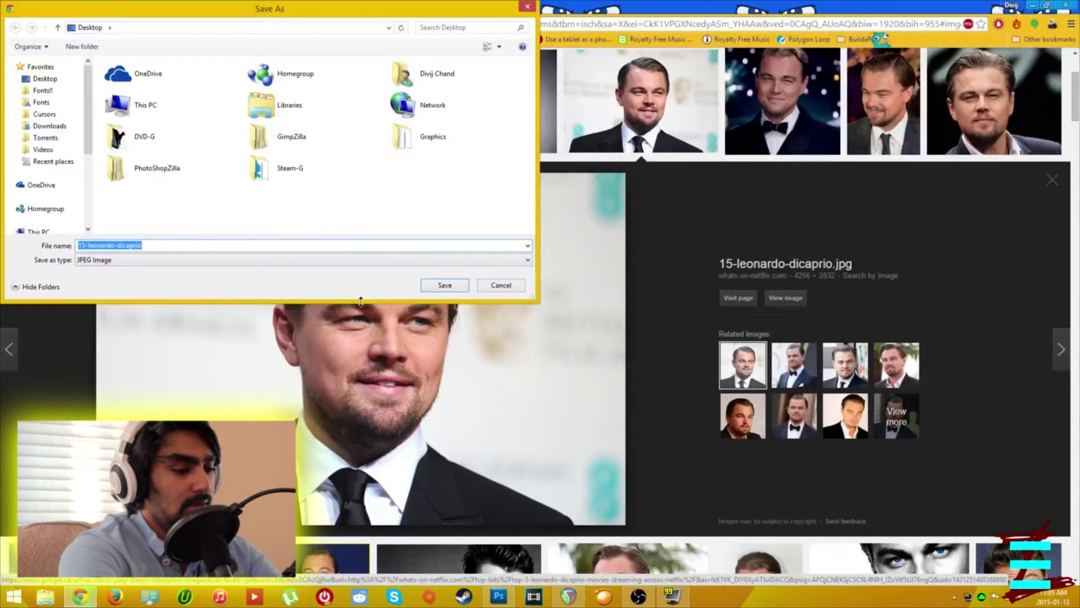
pyautogui.write('Leo Face')
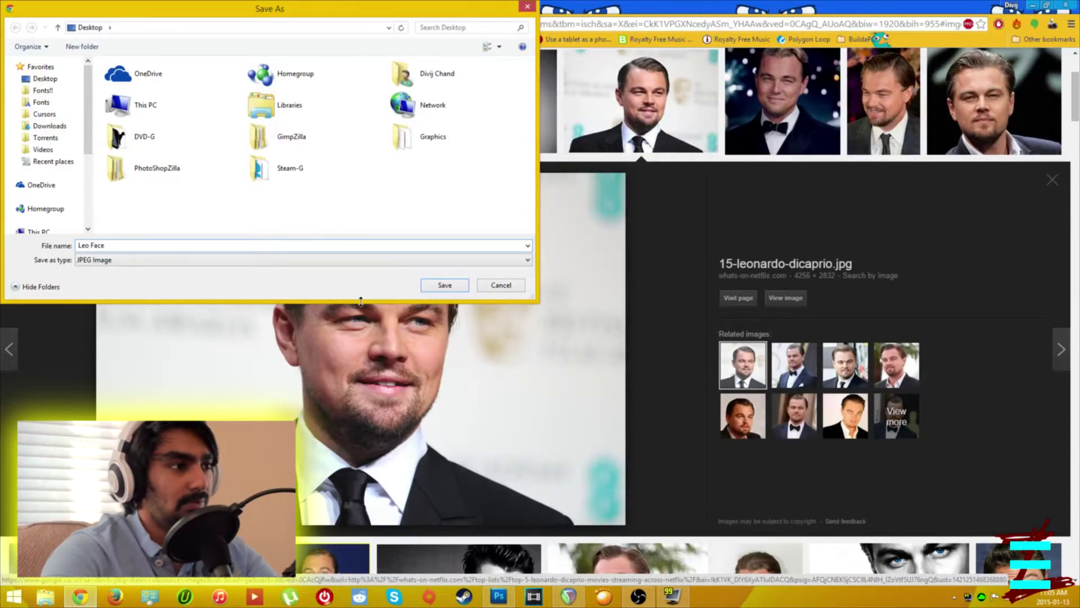
pyautogui.click(445, 285)
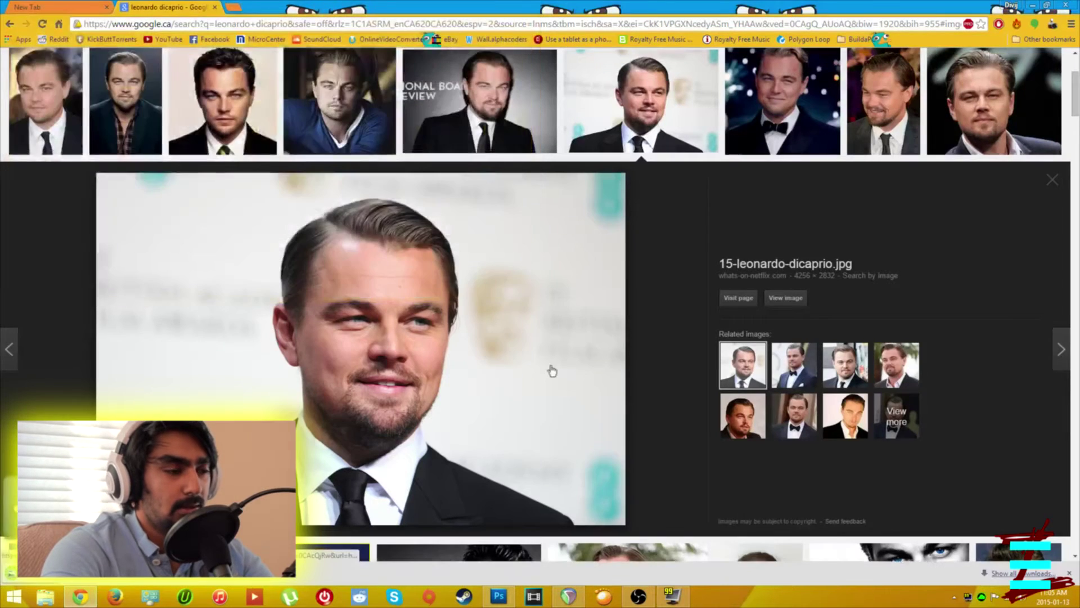
pyautogui.click(1070, 573)
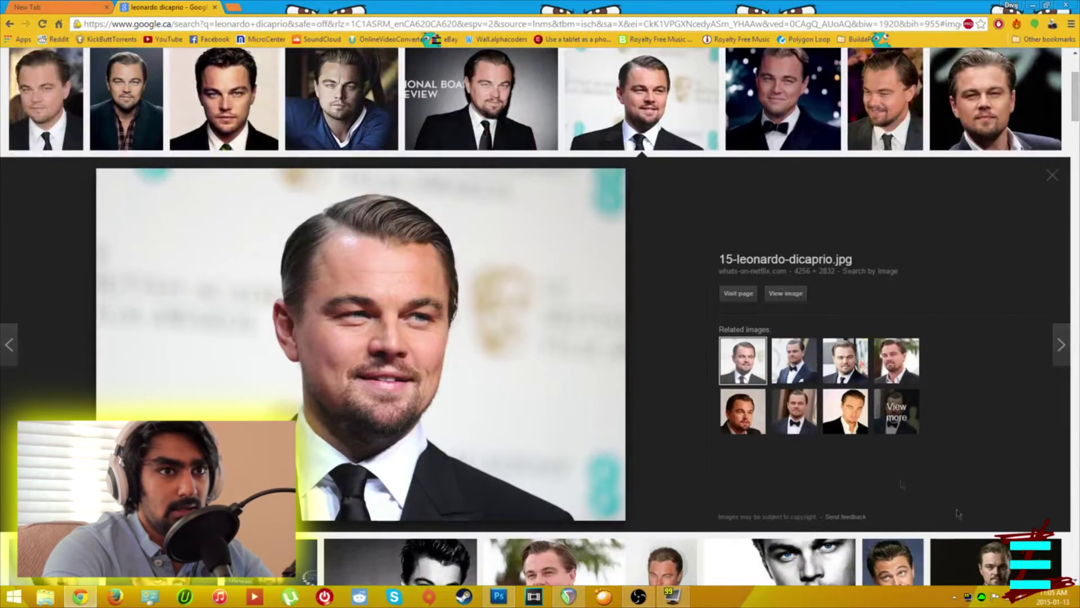
# Step: Switch to Photoshop, place the Leo Face image from the desktop into the document, and rasterize its layer
pyautogui.click(1076, 7)
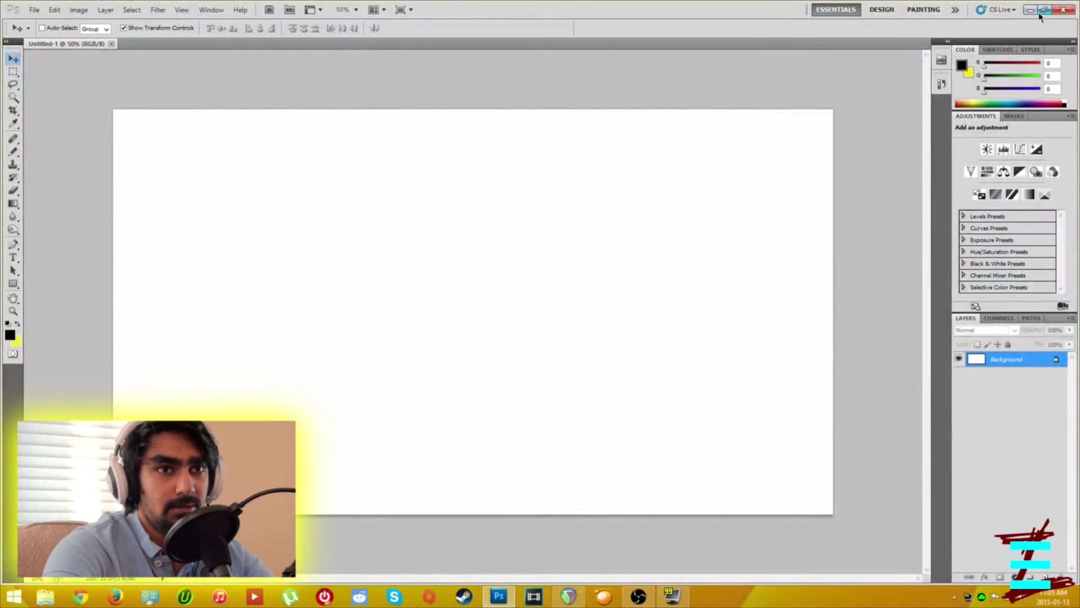
pyautogui.click(1043, 10)
pyautogui.moveTo(274, 392); pyautogui.dragTo(326, 290)
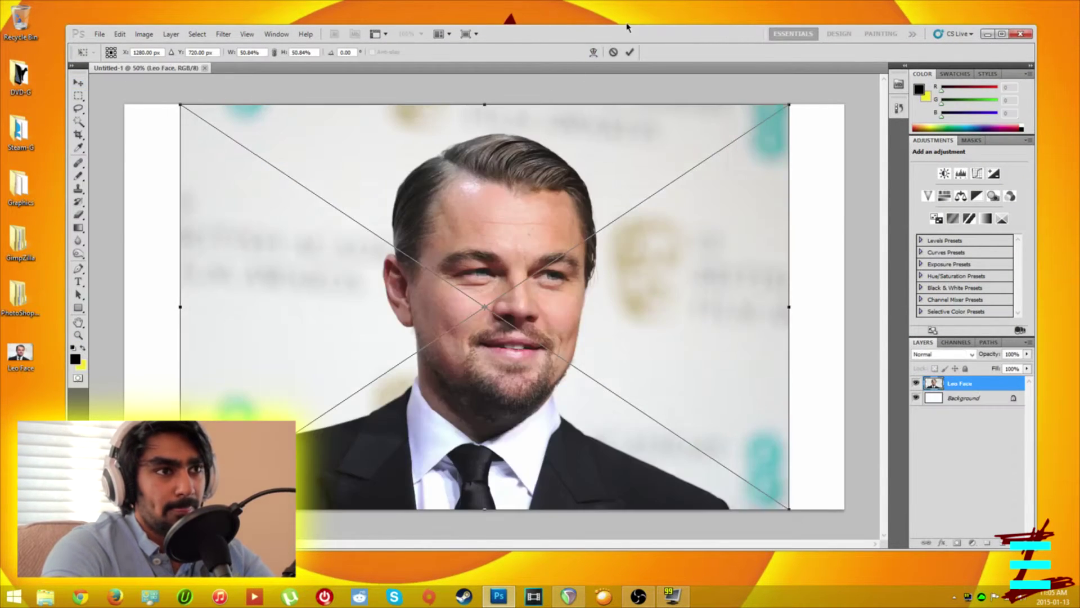
pyautogui.doubleClick(613, 34)
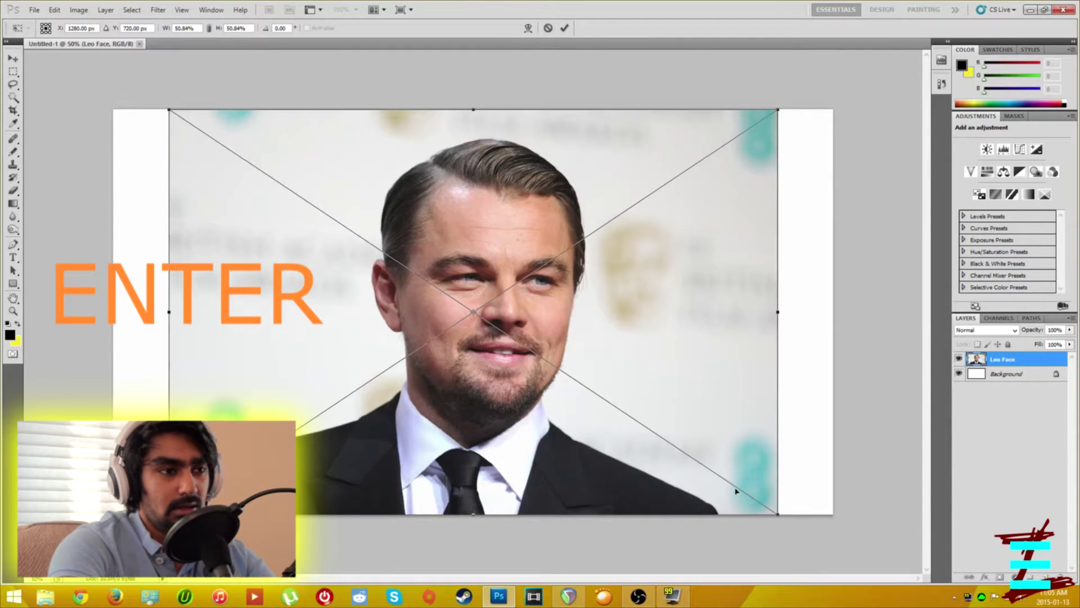
pyautogui.moveTo(719, 473); pyautogui.dragTo(646, 394)
pyautogui.press('Return')
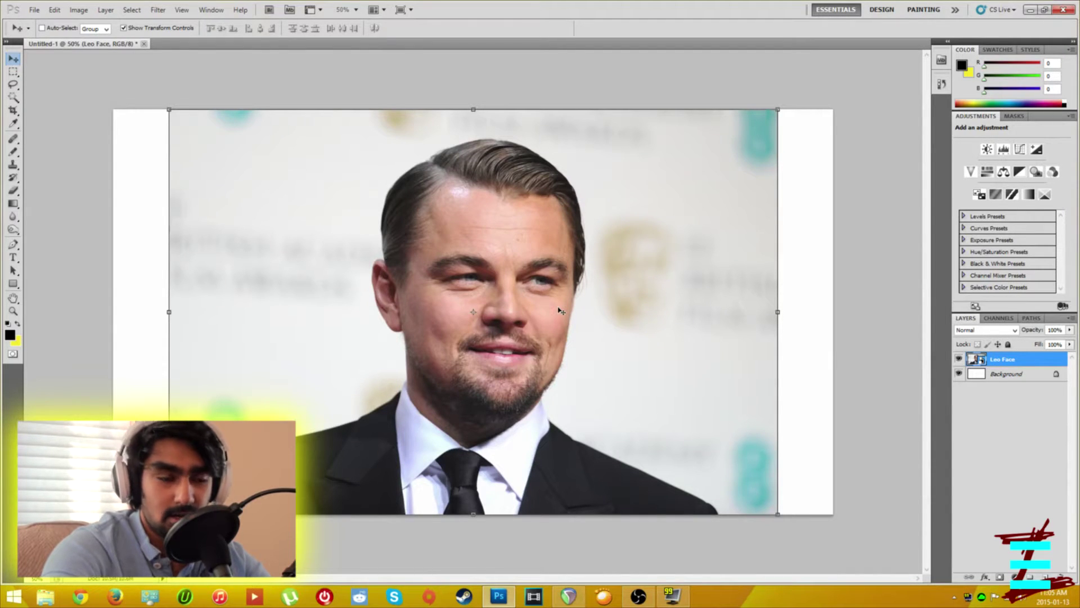
pyautogui.rightClick(1005, 361)
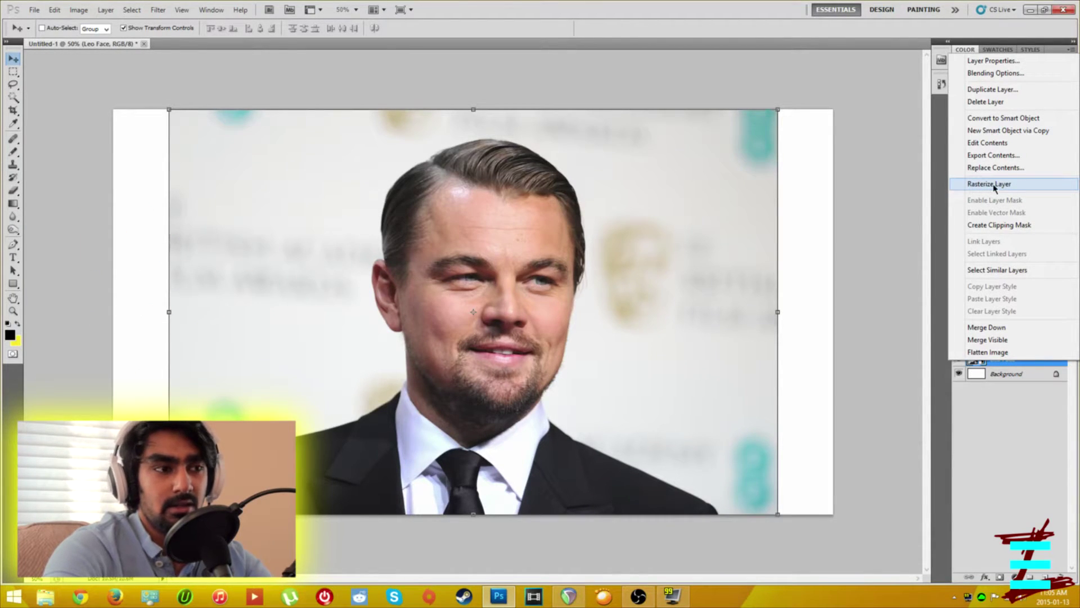
pyautogui.click(994, 188)
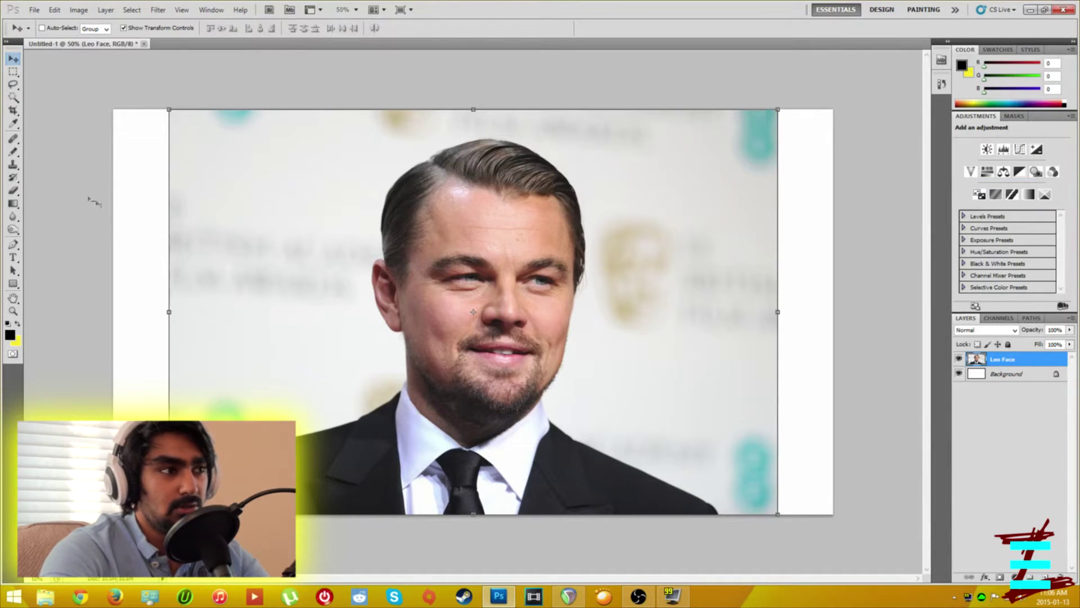
# Step: Try the Magic Wand at tolerance 32 on the photo's background, undoing the trial deletion
pyautogui.click(13, 97)
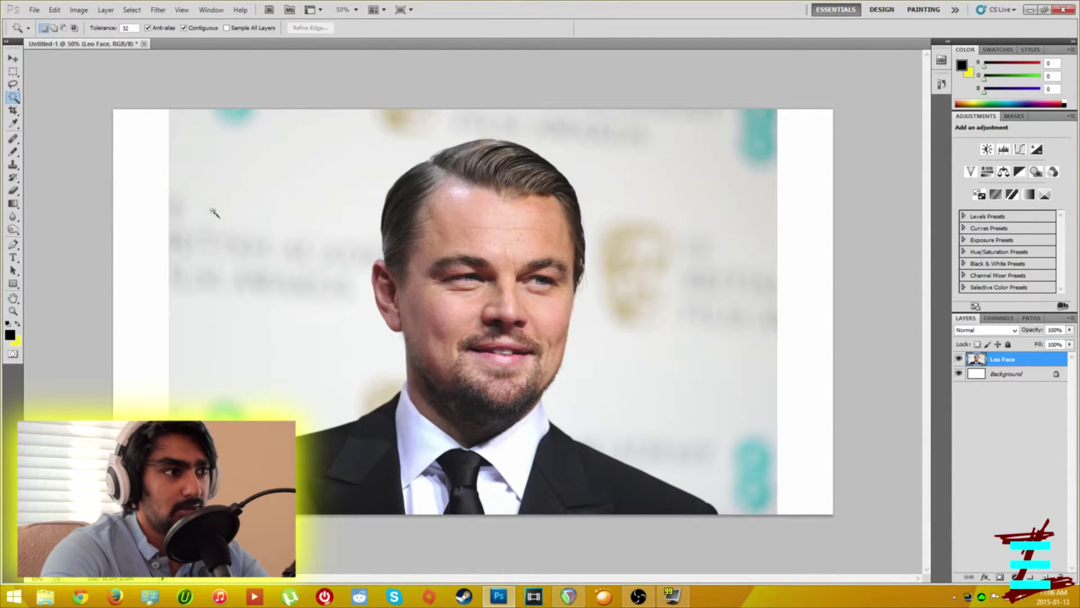
pyautogui.click(206, 184)
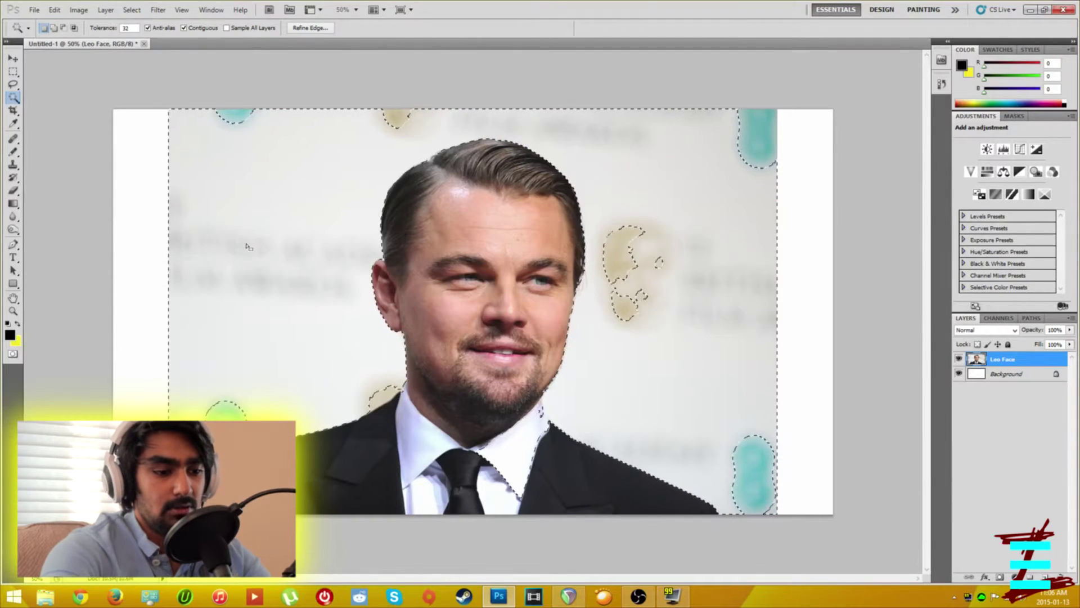
pyautogui.press('Delete')
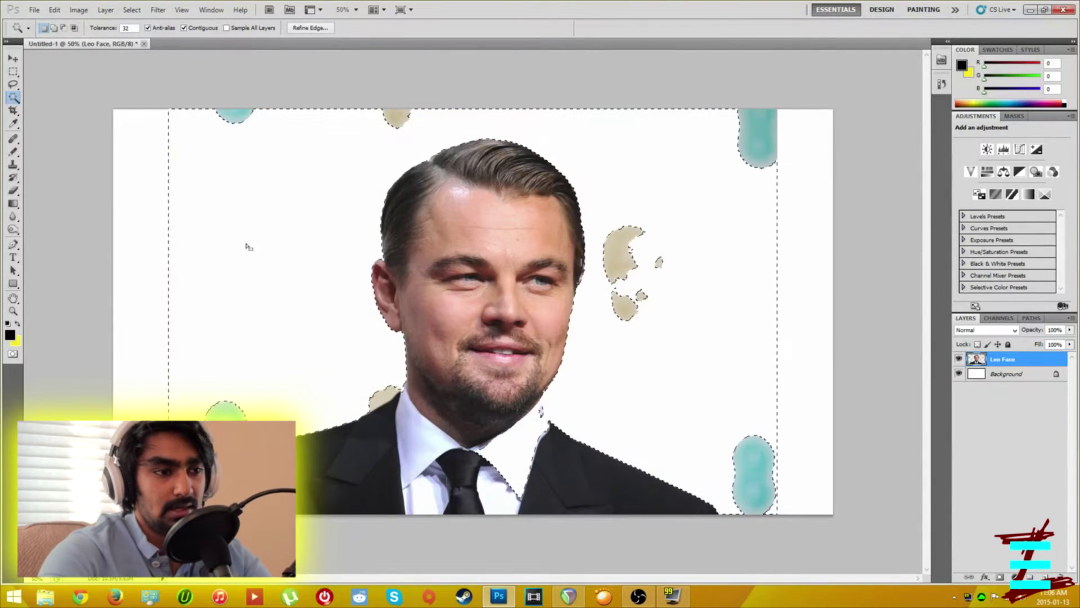
pyautogui.hotkey('ctrl', 'z')
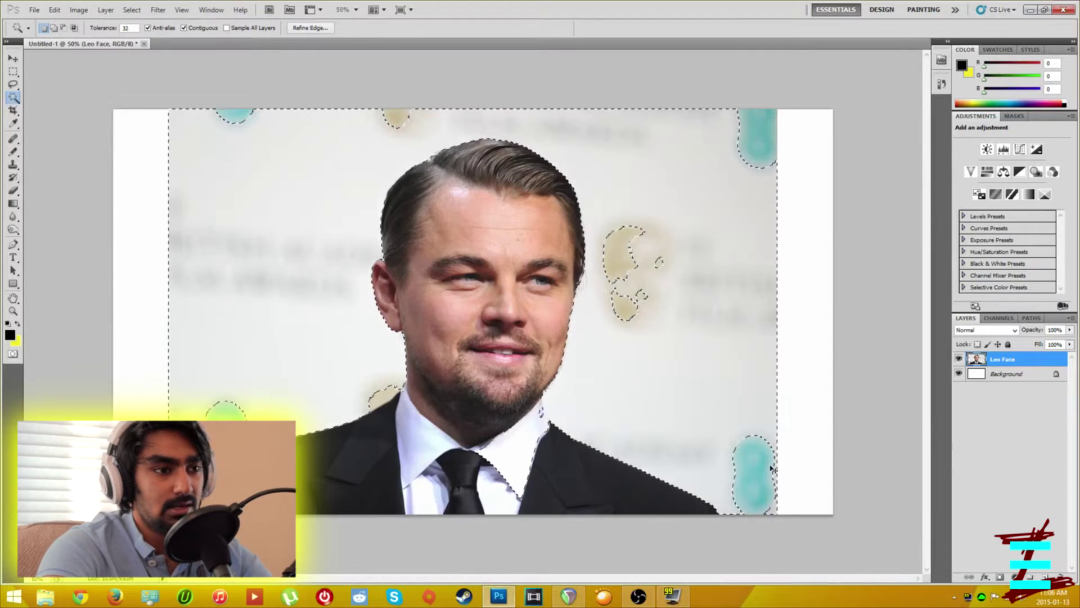
pyautogui.hotkey('ctrl', 'd')
pyautogui.click(725, 416)
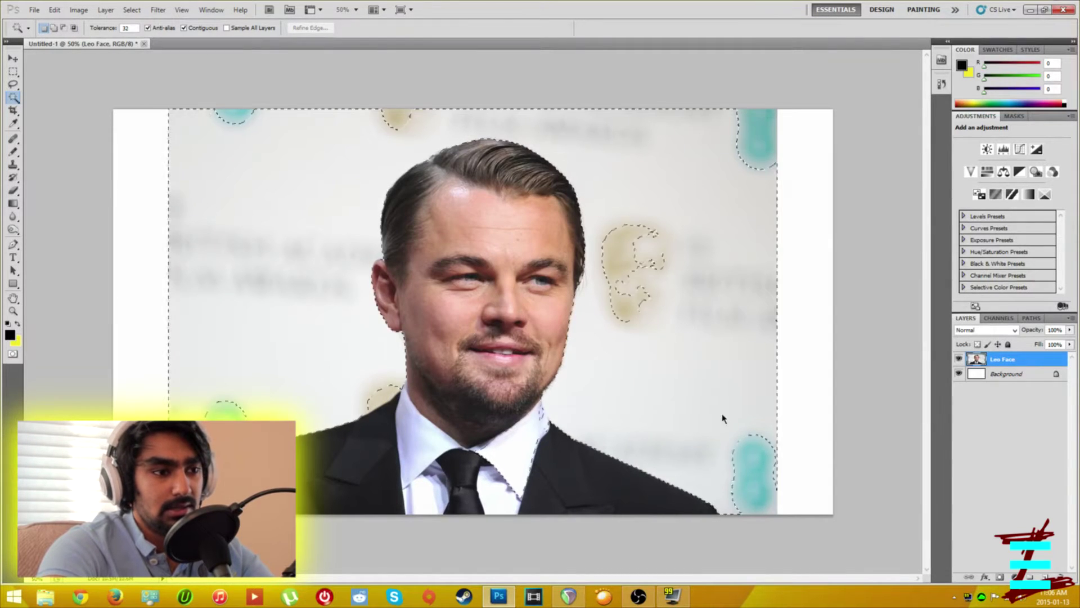
pyautogui.click(256, 345)
pyautogui.click(233, 415)
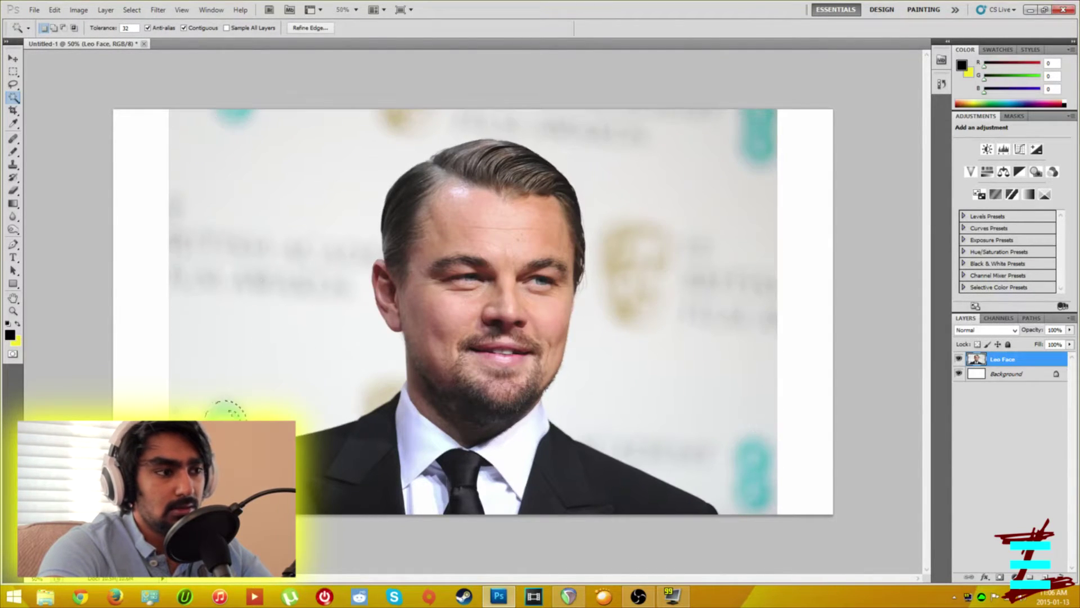
# Step: Try the Quick Selection tool on the background beside the man's face and clear the selection
pyautogui.rightClick(18, 99)
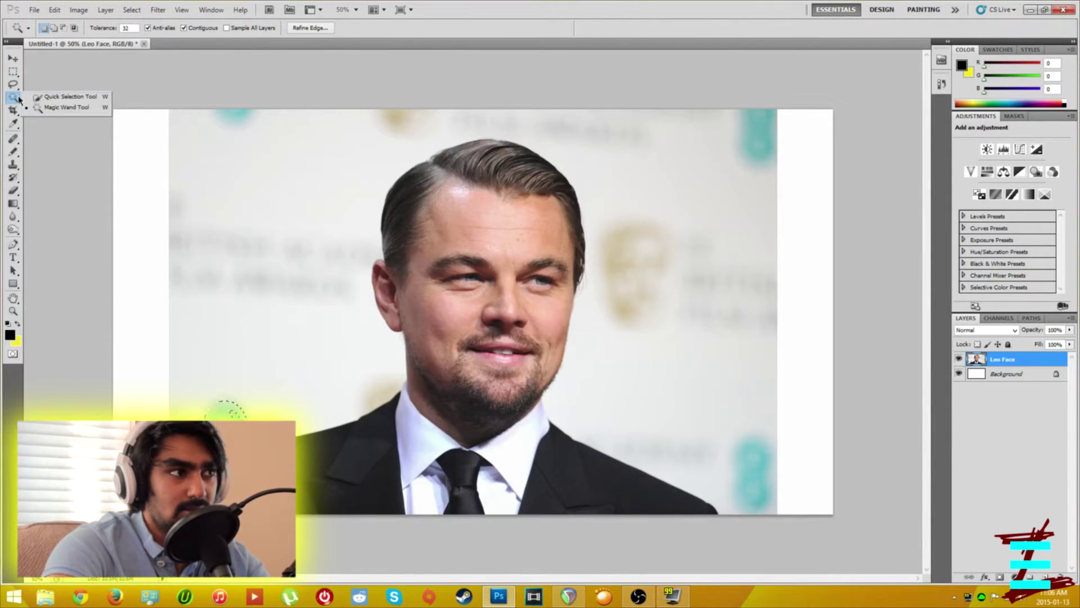
pyautogui.click(60, 98)
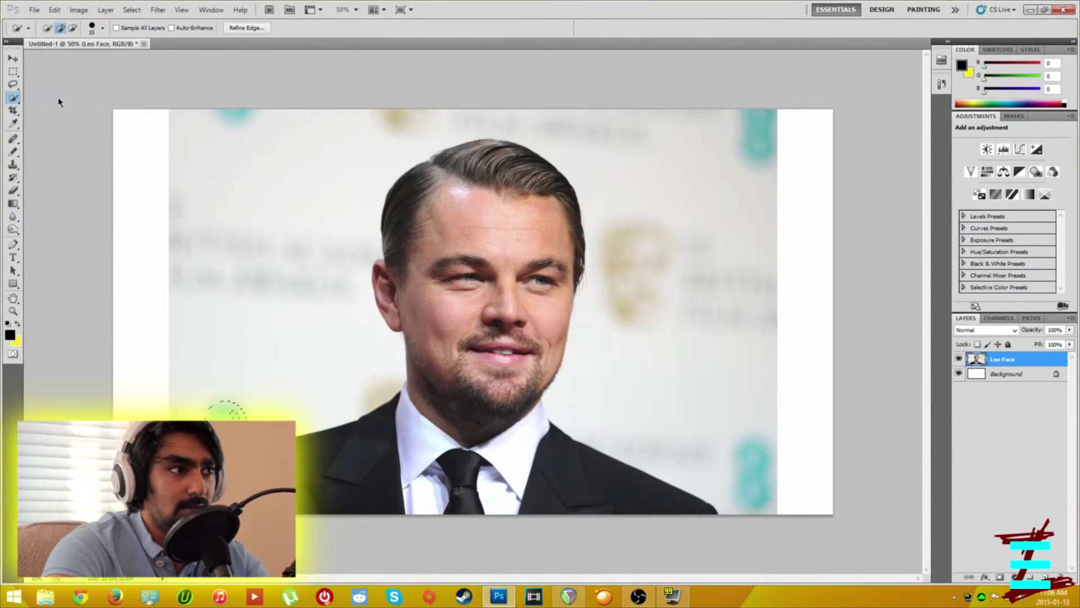
pyautogui.moveTo(645, 341)
pyautogui.mouseDown()
pyautogui.moveTo(713, 333)
pyautogui.moveTo(725, 223)
pyautogui.mouseUp()
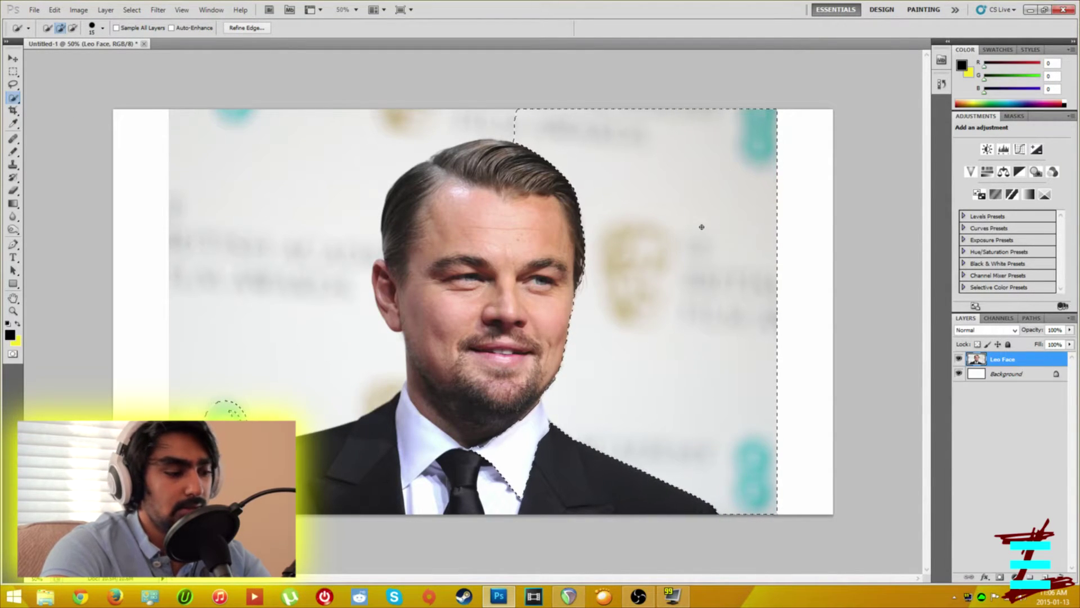
pyautogui.hotkey('ctrl', 'd')
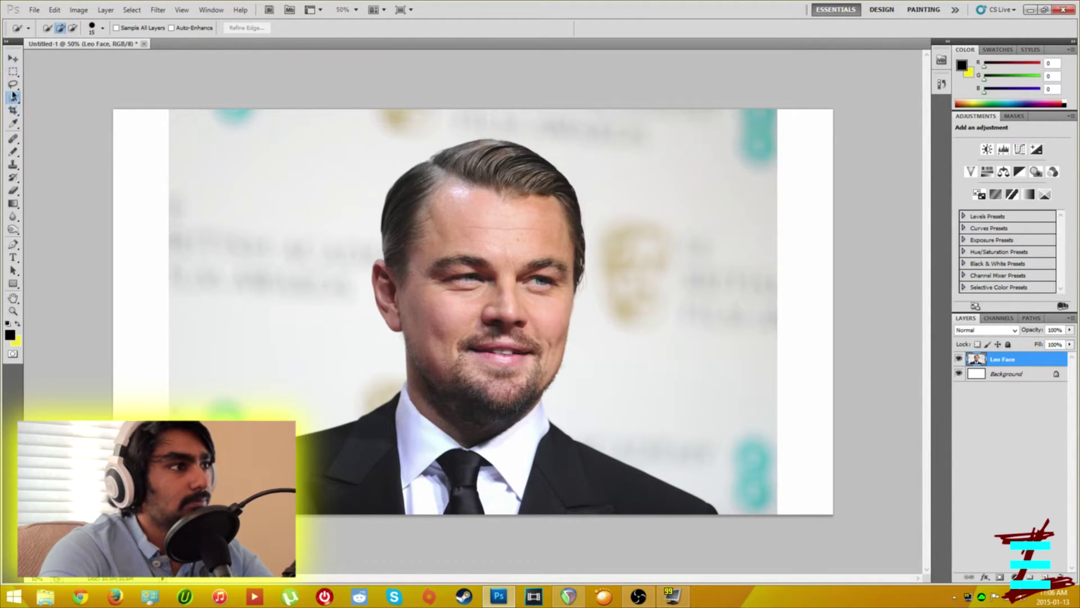
# Step: Scale the Leo Face layer proportionally to about 119% and shift it down so the photo fills the canvas
pyautogui.click(13, 62)
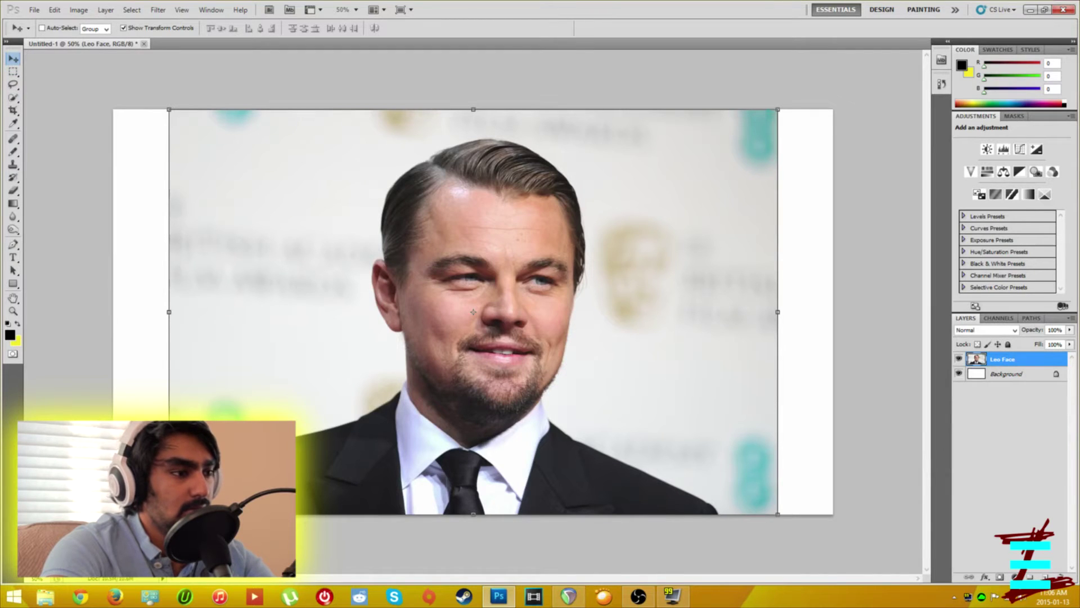
pyautogui.moveTo(169, 513); pyautogui.dragTo(116, 550)
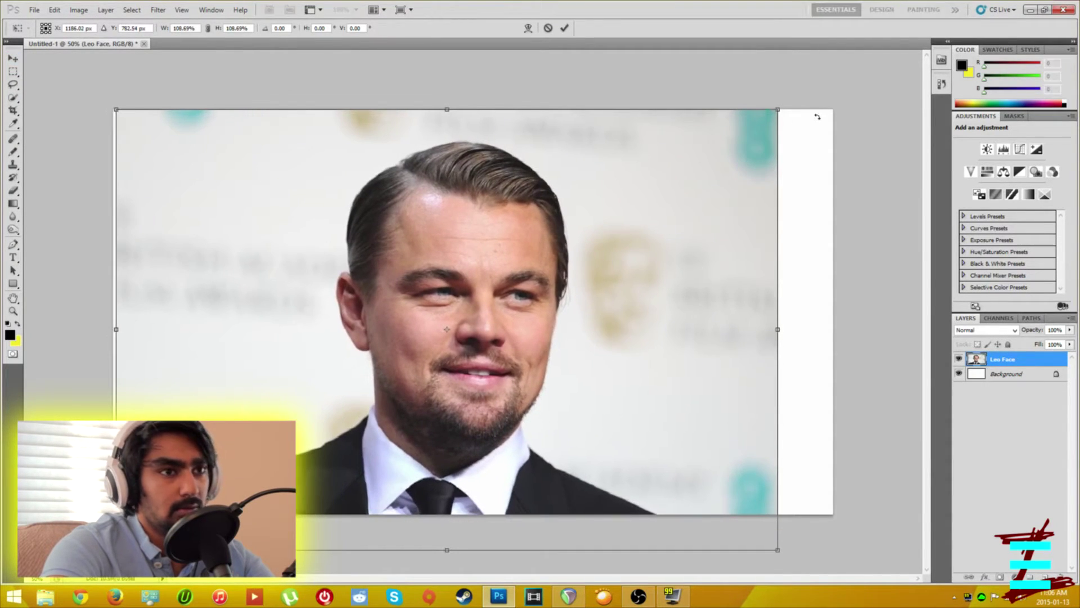
pyautogui.moveTo(778, 109); pyautogui.dragTo(836, 72)
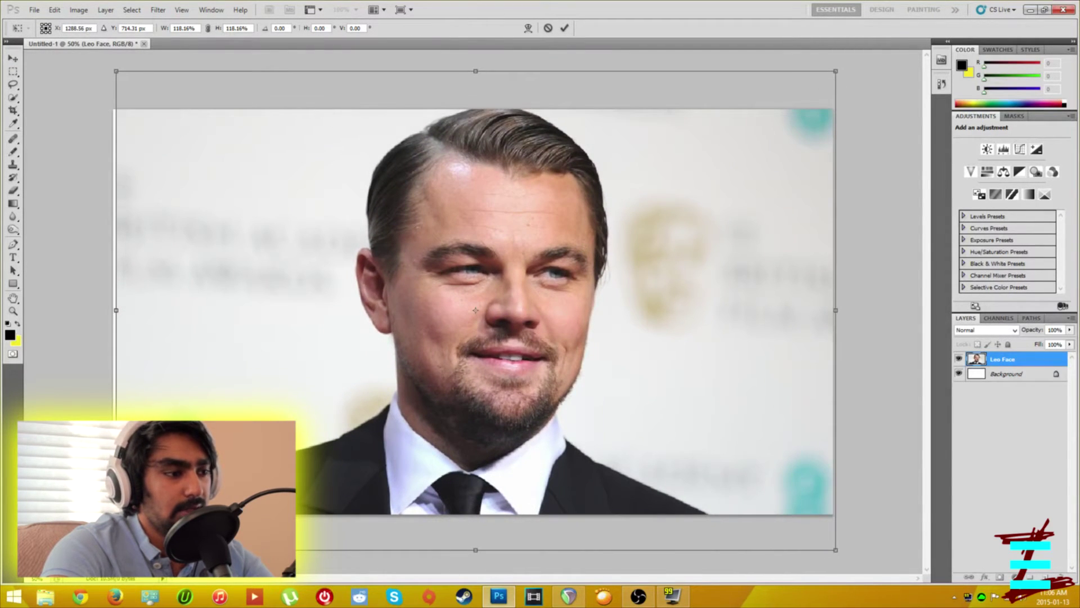
pyautogui.moveTo(116, 550); pyautogui.dragTo(110, 554)
pyautogui.moveTo(345, 427); pyautogui.dragTo(345, 462)
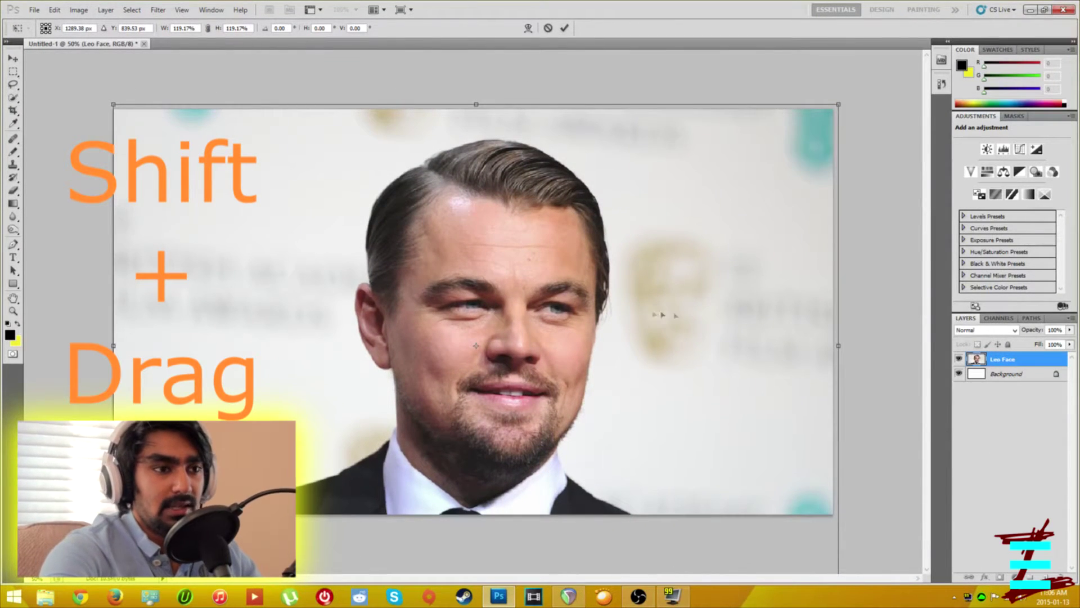
pyautogui.press('Return')
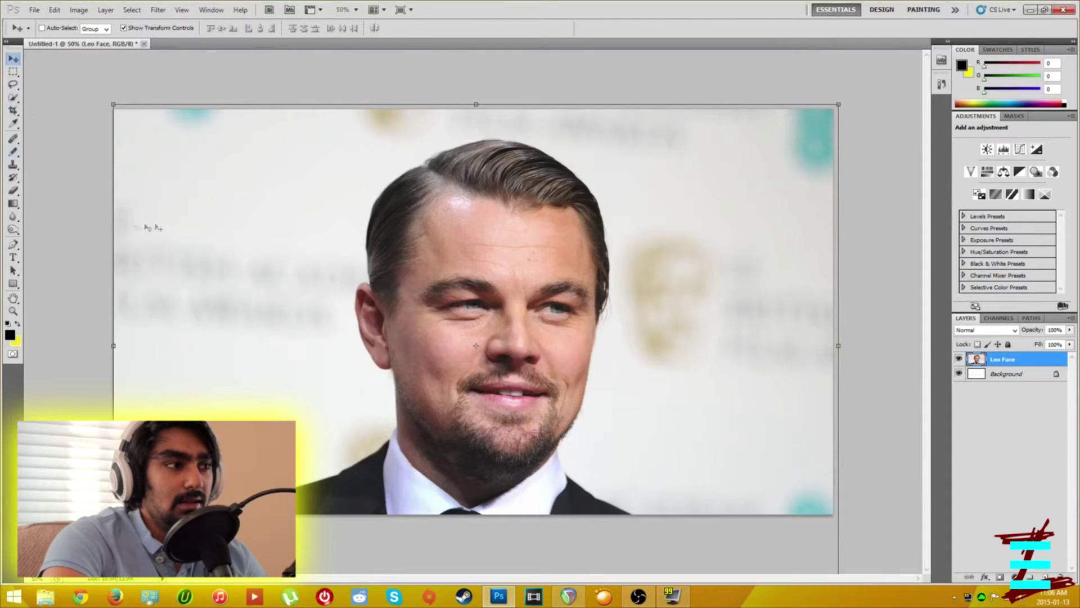
# Step: Try the Patch tool on the forehead wrinkles using the eye area as the source, undo it, and deselect
pyautogui.click(12, 137)
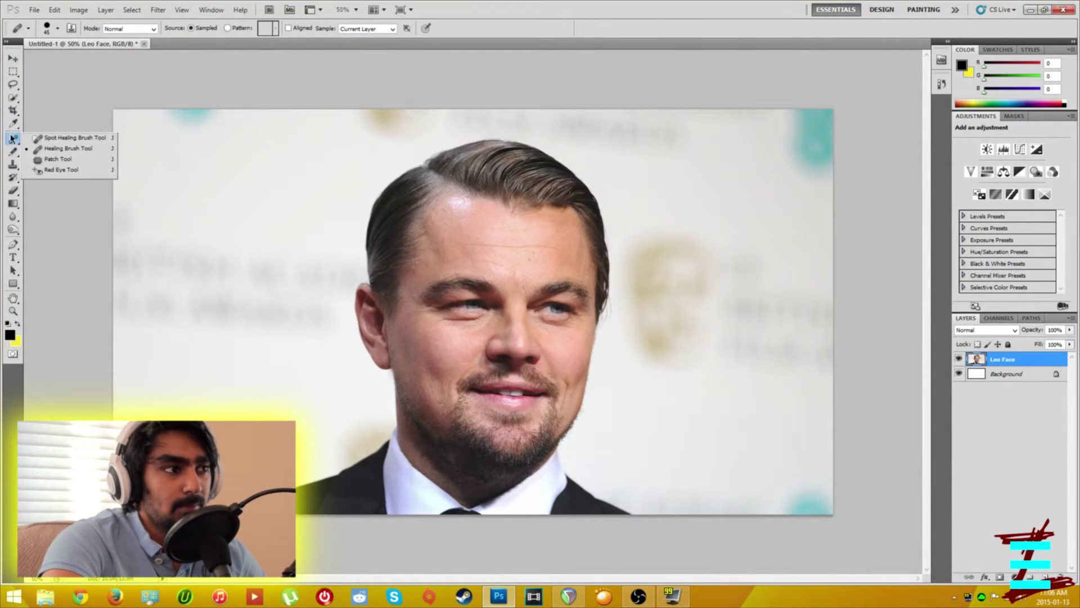
pyautogui.click(58, 159)
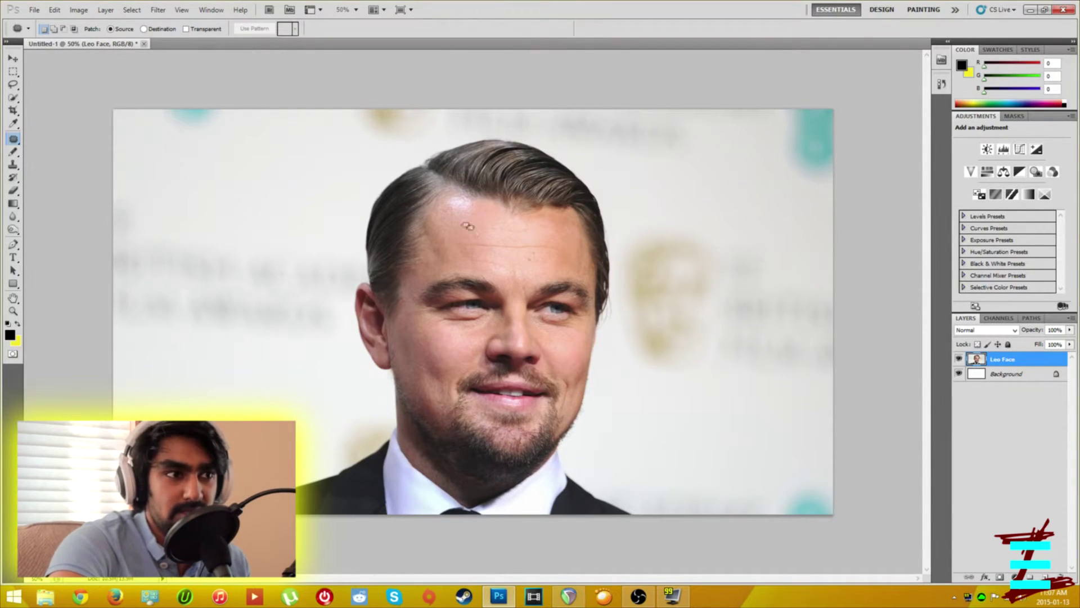
pyautogui.moveTo(463, 226)
pyautogui.mouseDown()
pyautogui.moveTo(481, 258)
pyautogui.moveTo(541, 254)
pyautogui.mouseUp()
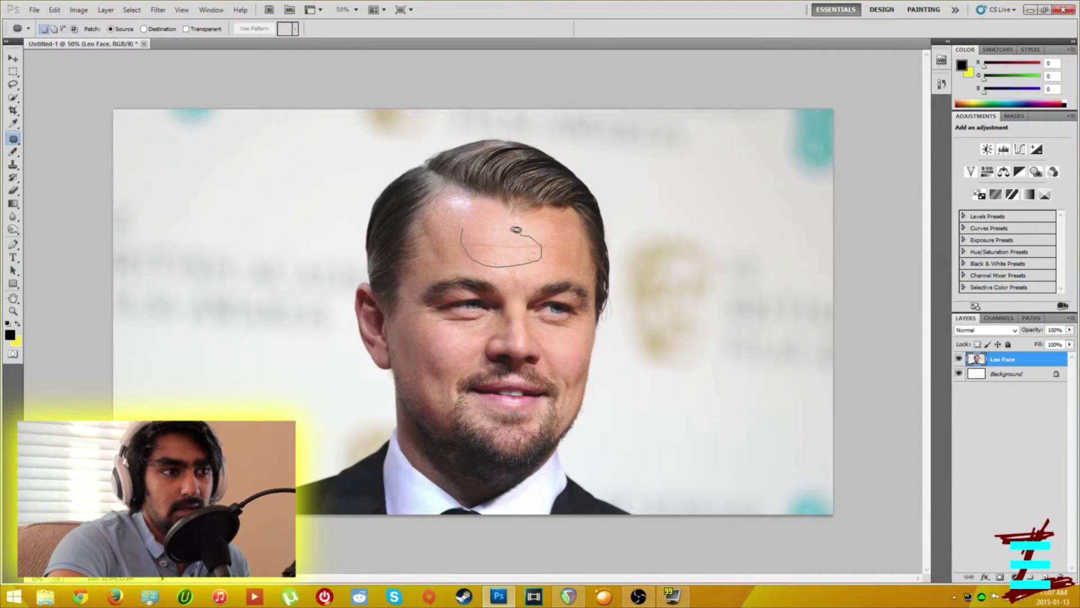
pyautogui.moveTo(463, 225); pyautogui.dragTo(464, 225)
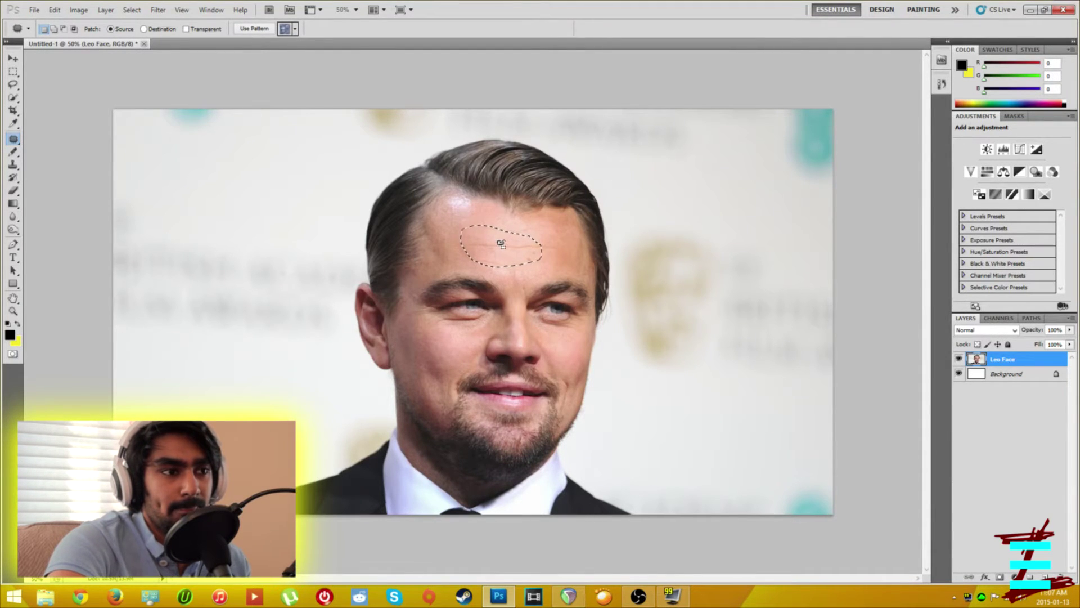
pyautogui.moveTo(501, 243)
pyautogui.mouseDown()
pyautogui.moveTo(476, 326)
pyautogui.moveTo(453, 319)
pyautogui.mouseUp()
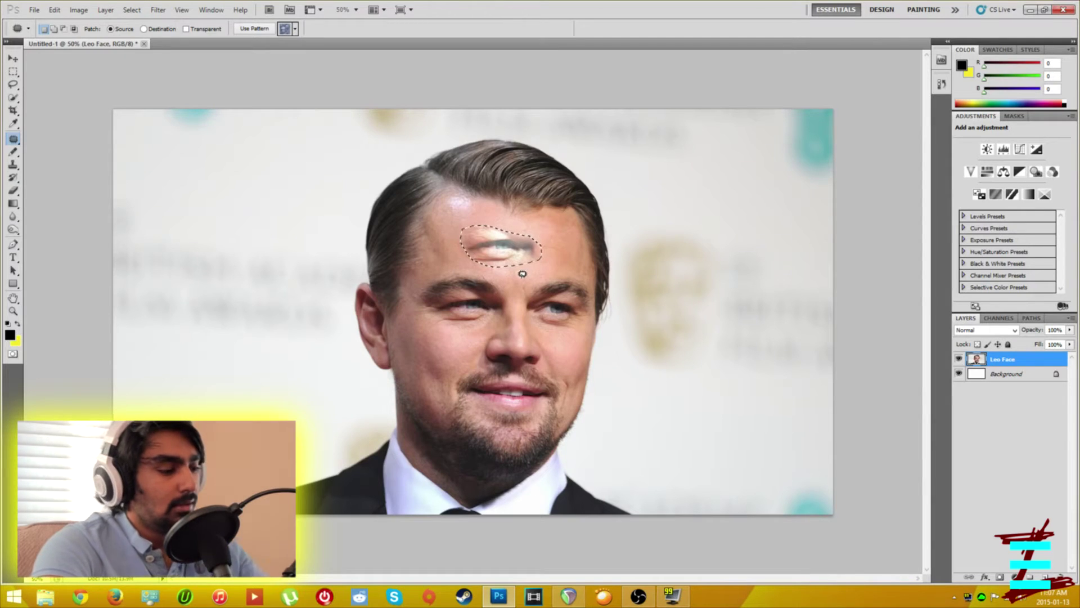
pyautogui.hotkey('ctrl', 'z')
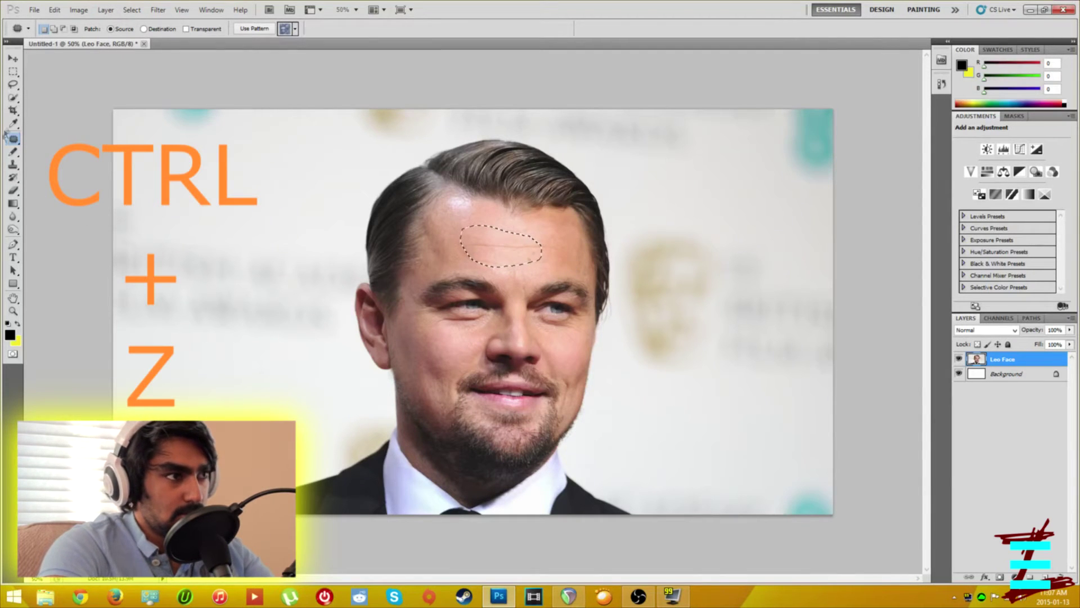
pyautogui.hotkey('ctrl', 'd')
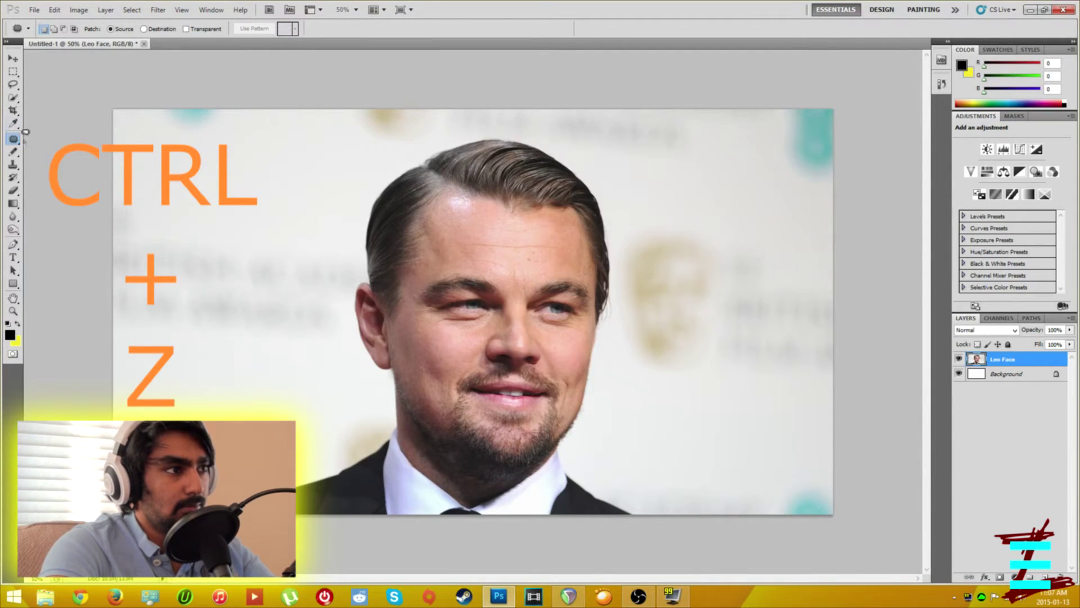
# Step: Remove the forehead lines and the moustache above the upper lip with the Healing Brush, sampling clean forehead skin
pyautogui.rightClick(16, 143)
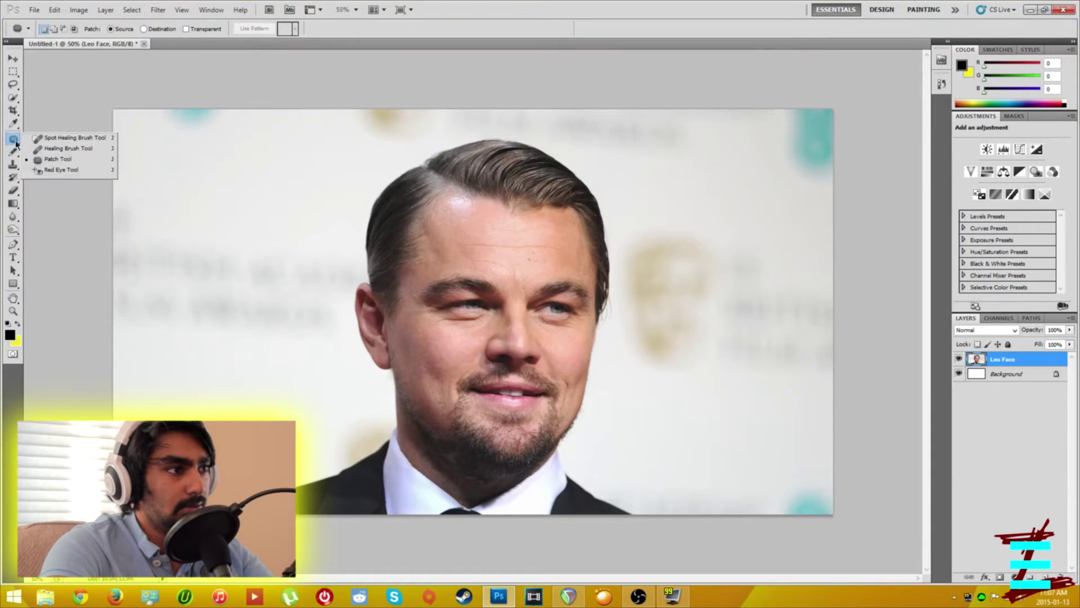
pyautogui.click(81, 150)
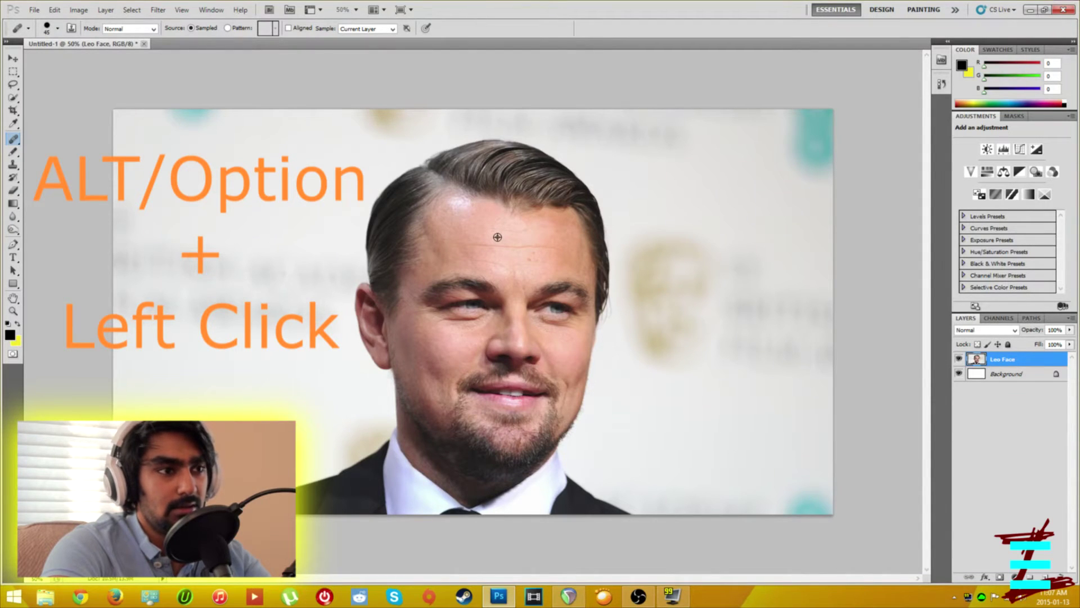
pyautogui.moveTo(482, 242)
pyautogui.mouseDown()
pyautogui.moveTo(463, 244)
pyautogui.moveTo(471, 251)
pyautogui.mouseUp()
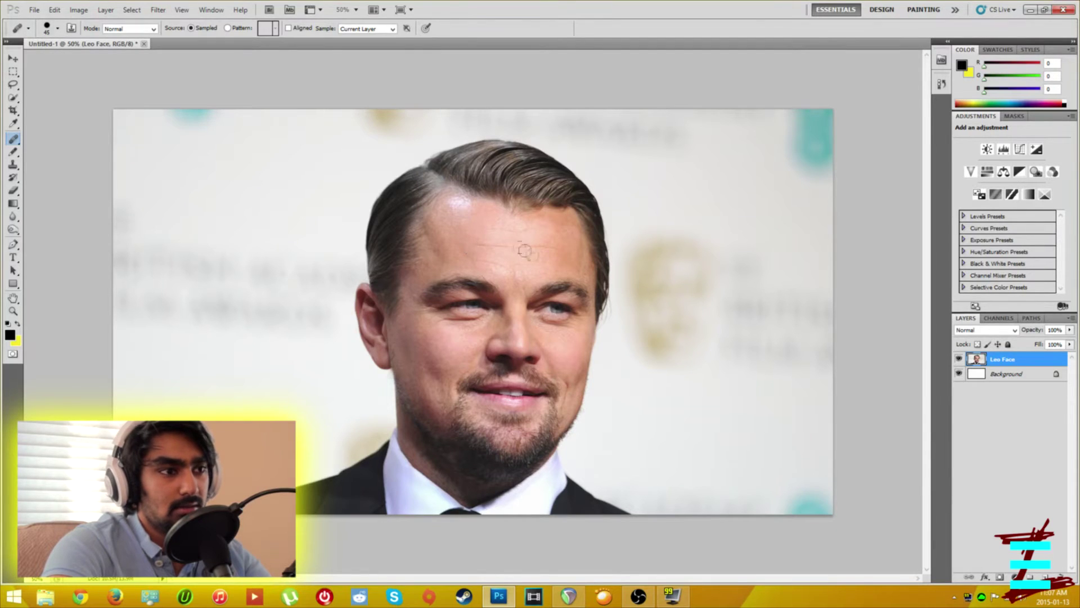
pyautogui.moveTo(497, 247); pyautogui.dragTo(509, 248)
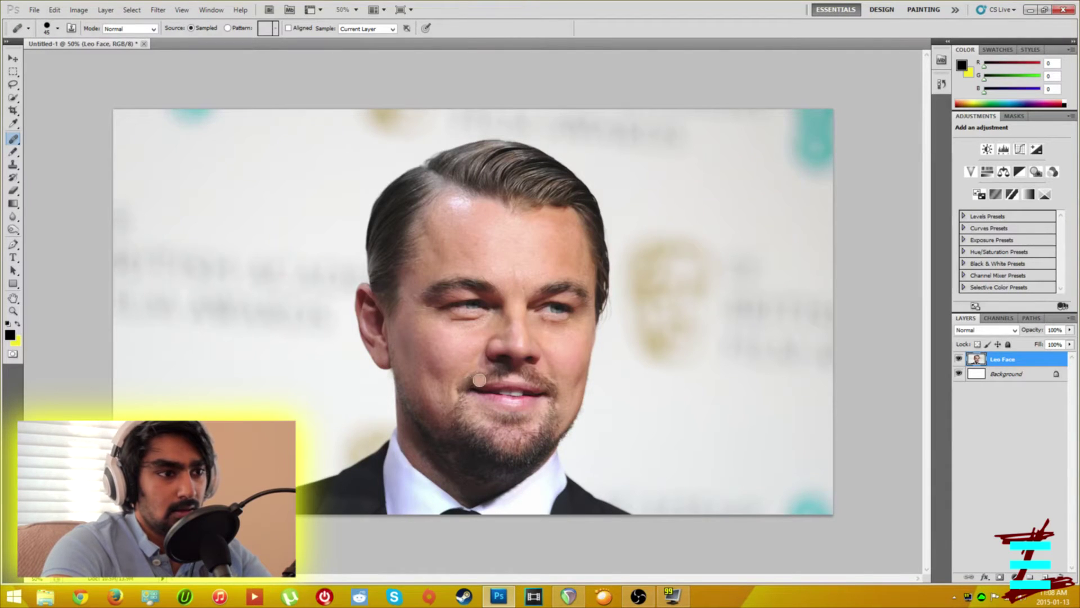
pyautogui.moveTo(482, 382); pyautogui.dragTo(493, 376)
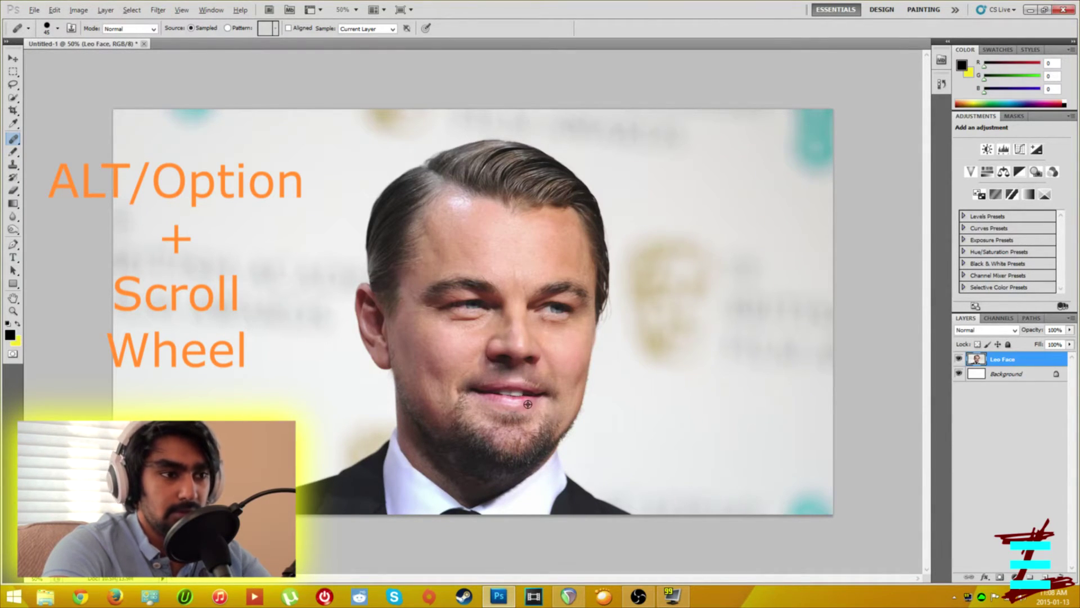
# Step: Examine the man's mouth, beard and jaw at closer zoom levels
pyautogui.keyDown('alt'); pyautogui.scroll(5, 528, 404); pyautogui.keyUp('alt')
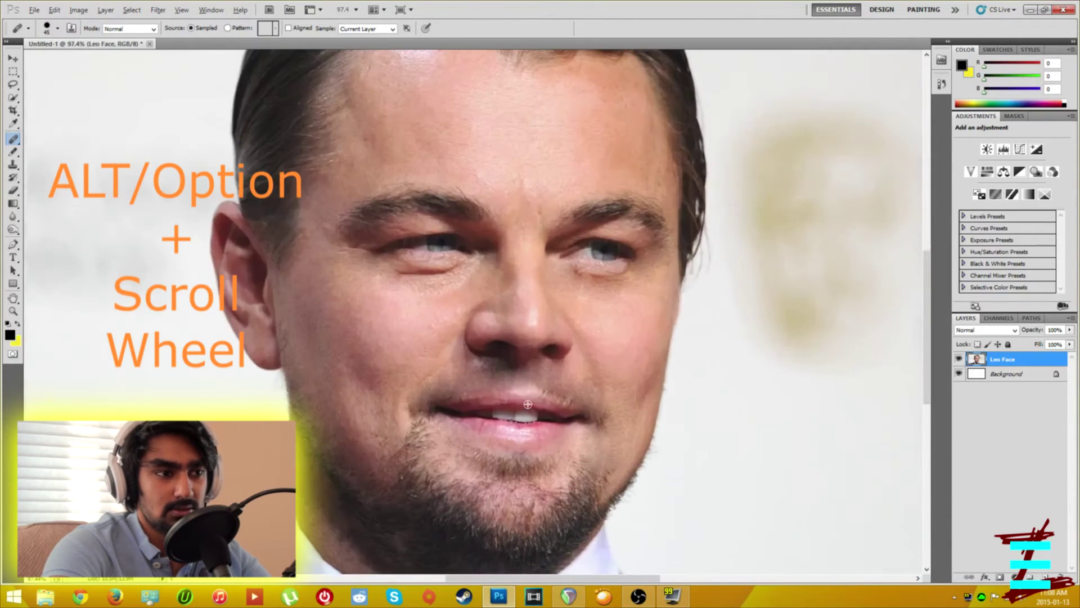
pyautogui.keyDown('alt'); pyautogui.scroll(-4, 528, 404); pyautogui.keyUp('alt')
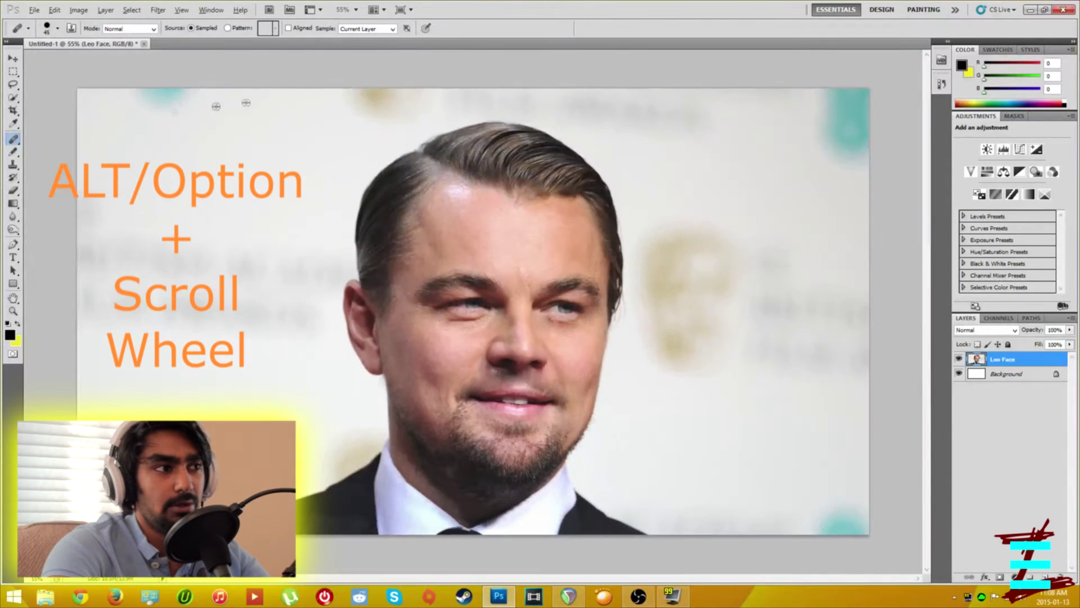
pyautogui.keyDown('alt'); pyautogui.scroll(5, 96, 113); pyautogui.keyUp('alt')
pyautogui.keyDown('alt'); pyautogui.scroll(-5, 96, 113); pyautogui.keyUp('alt')
pyautogui.keyDown('alt'); pyautogui.scroll(5, 793, 208); pyautogui.keyUp('alt')
pyautogui.keyDown('alt'); pyautogui.scroll(-4, 804, 201); pyautogui.keyUp('alt')
pyautogui.keyDown('alt'); pyautogui.scroll(5, 526, 458); pyautogui.keyUp('alt')
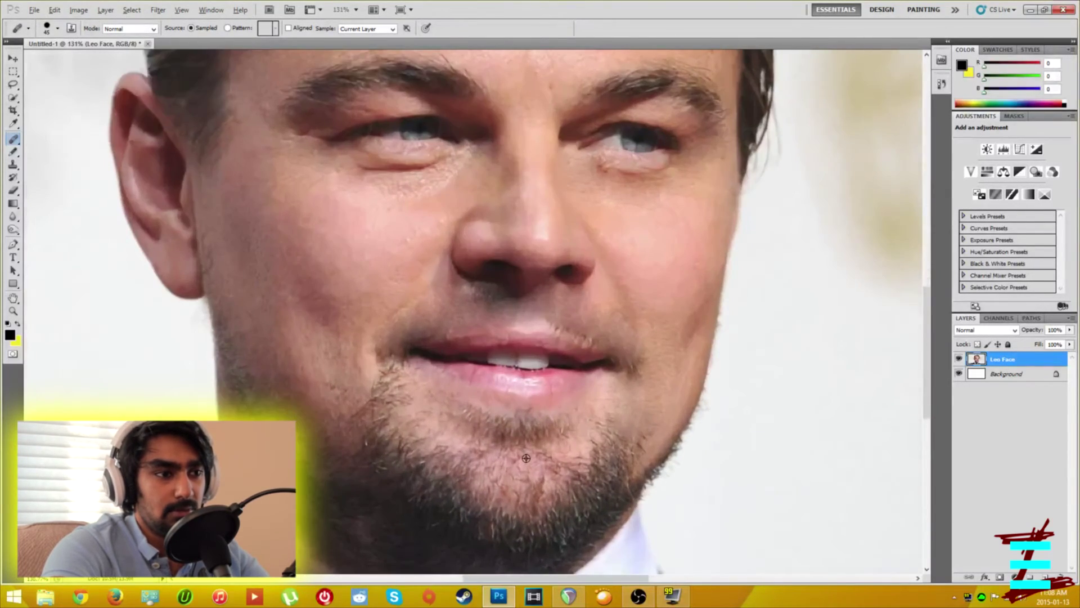
pyautogui.scroll(-4, 526, 458)
pyautogui.scroll(3, 526, 459)
pyautogui.scroll(-3, 526, 458)
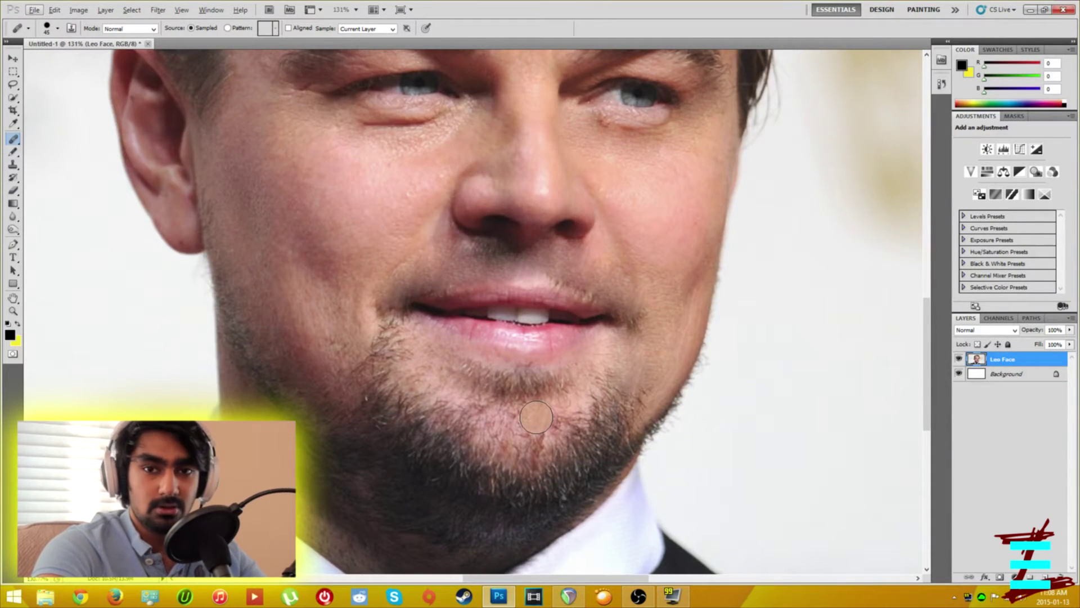
pyautogui.hscroll(3, 692, 453)
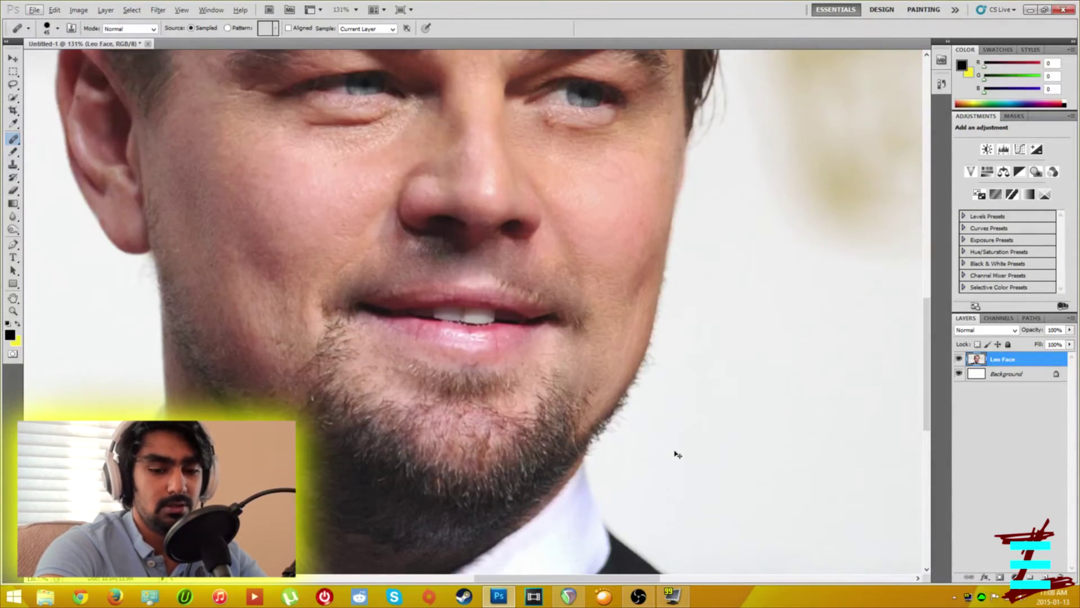
pyautogui.hscroll(3, 678, 454)
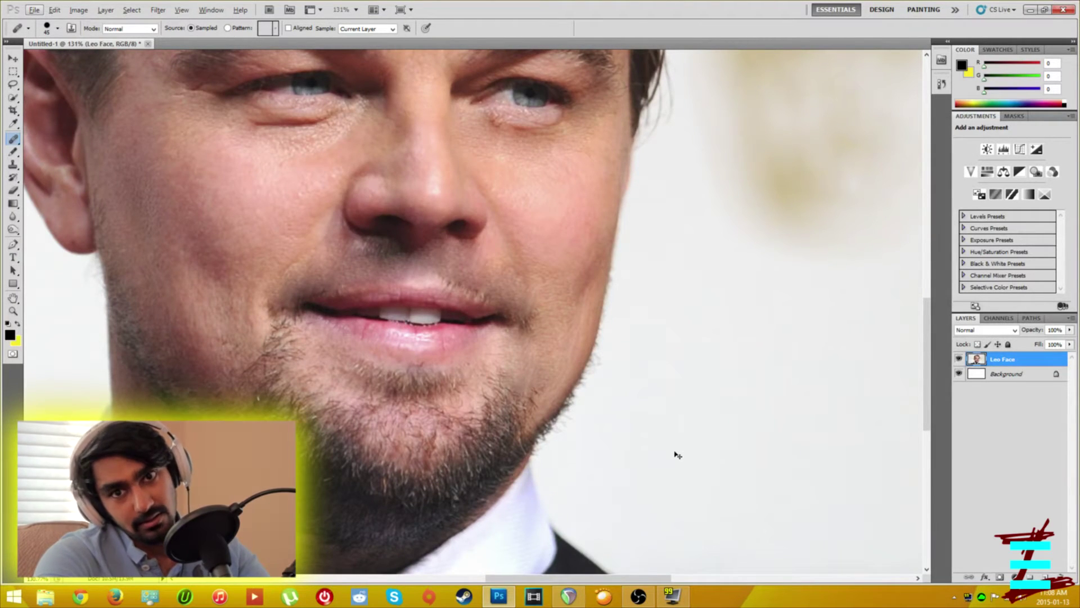
pyautogui.hscroll(-7, 678, 454)
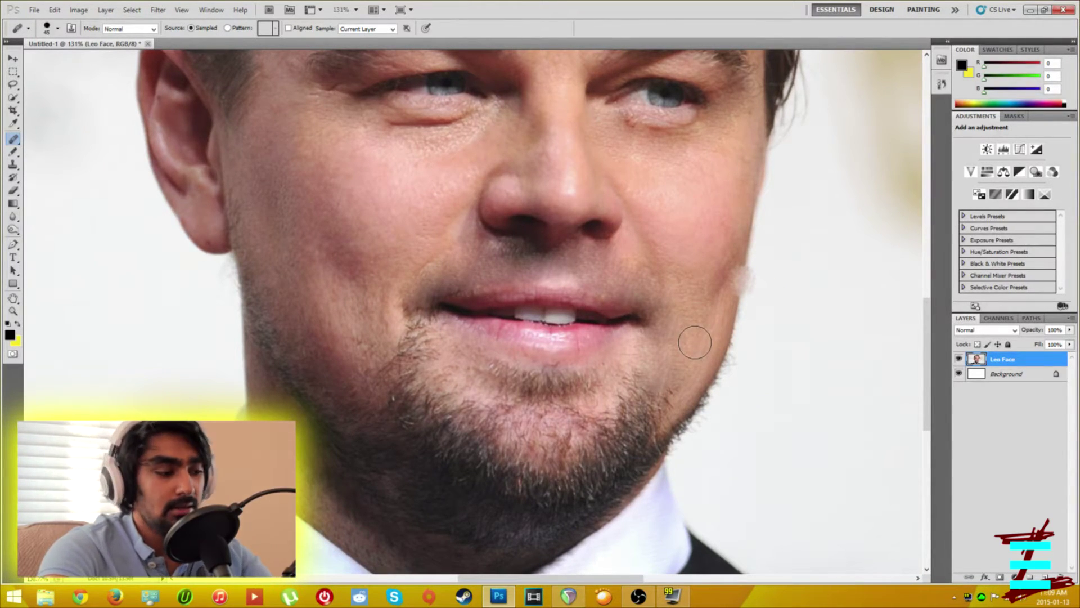
# Step: Undo the last two healing strokes at the jaw's edge and heal the hair patch beneath the lower lip
pyautogui.hotkey('ctrl', 'alt', 'z')
pyautogui.hotkey('ctrl', 'alt', 'z')
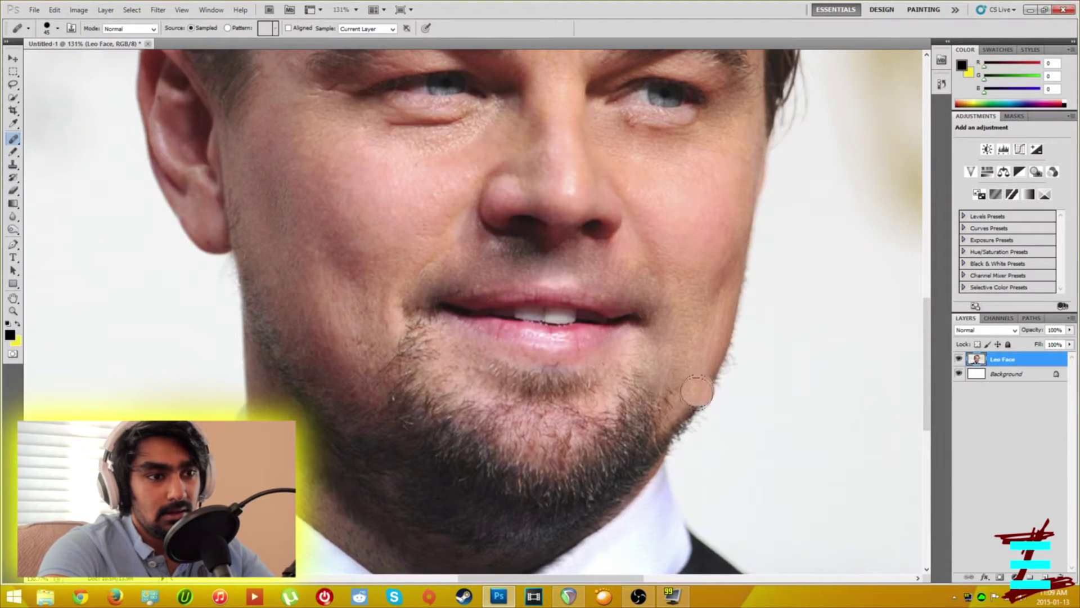
pyautogui.moveTo(634, 392)
pyautogui.mouseDown()
pyautogui.moveTo(647, 394)
pyautogui.moveTo(621, 408)
pyautogui.mouseUp()
pyautogui.moveTo(579, 386)
pyautogui.mouseDown()
pyautogui.moveTo(546, 386)
pyautogui.moveTo(543, 407)
pyautogui.mouseUp()
# Step: Try a 90 px healing brush over the chin and lower face, and undo the stroke
pyautogui.press(']')
pyautogui.press(']')
pyautogui.press(']')
pyautogui.press(']')
pyautogui.press(']')
pyautogui.click(570, 433)
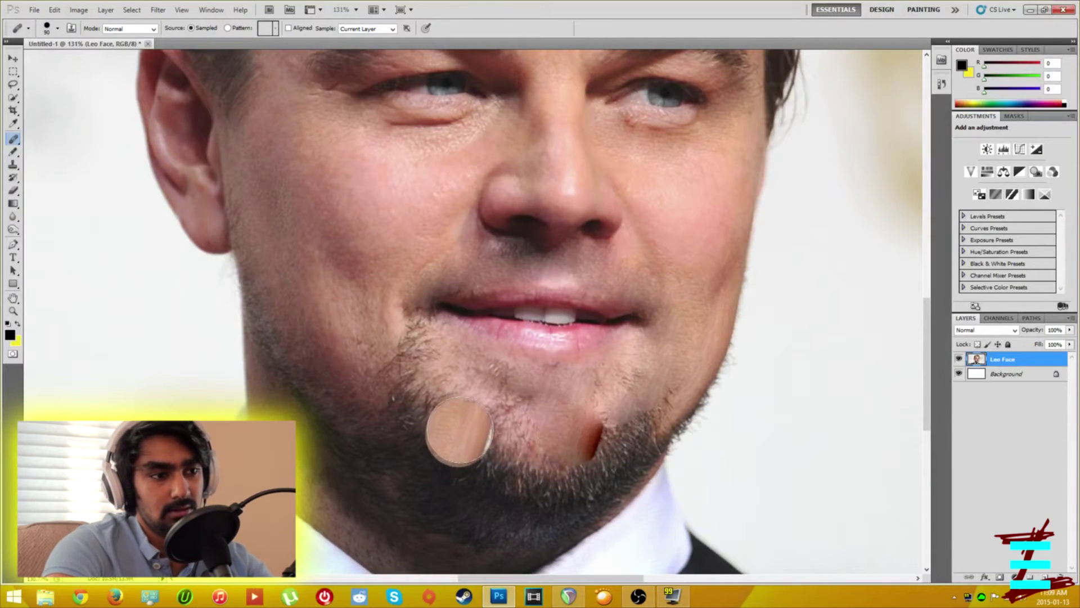
pyautogui.moveTo(611, 442)
pyautogui.mouseDown()
pyautogui.moveTo(743, 438)
pyautogui.moveTo(716, 466)
pyautogui.moveTo(543, 422)
pyautogui.moveTo(753, 393)
pyautogui.moveTo(376, 425)
pyautogui.moveTo(372, 474)
pyautogui.moveTo(323, 377)
pyautogui.moveTo(428, 330)
pyautogui.moveTo(328, 319)
pyautogui.moveTo(413, 326)
pyautogui.moveTo(376, 393)
pyautogui.moveTo(288, 299)
pyautogui.moveTo(431, 348)
pyautogui.moveTo(658, 356)
pyautogui.mouseUp()
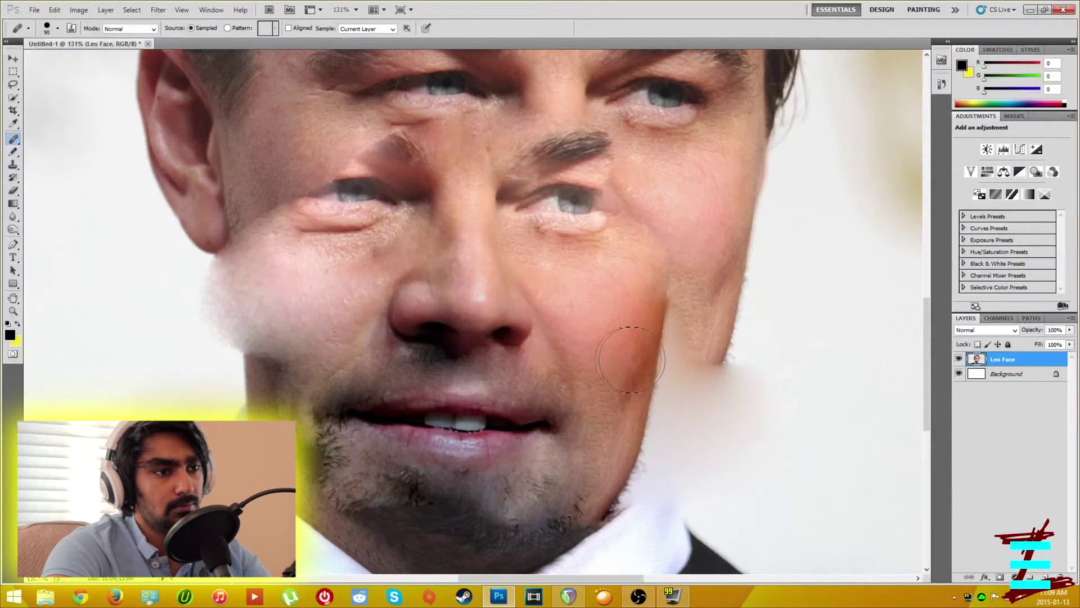
pyautogui.hotkey('ctrl', 'z')
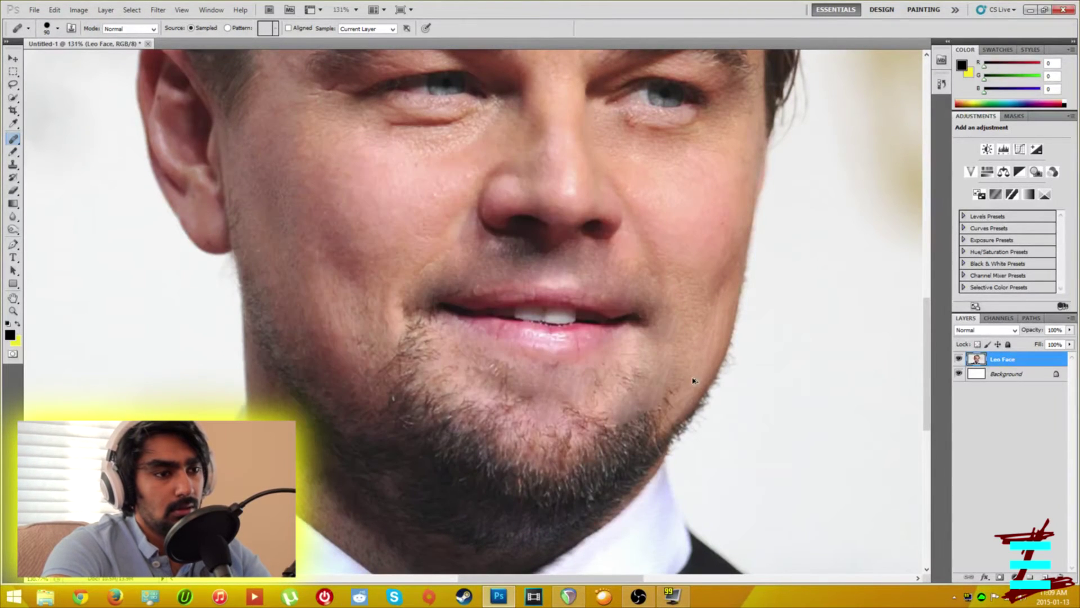
# Step: Reduce the healing brush to 25 px, sample the cheek, and heal the stubble beside the corner of the mouth
pyautogui.moveTo(625, 468); pyautogui.dragTo(624, 472)
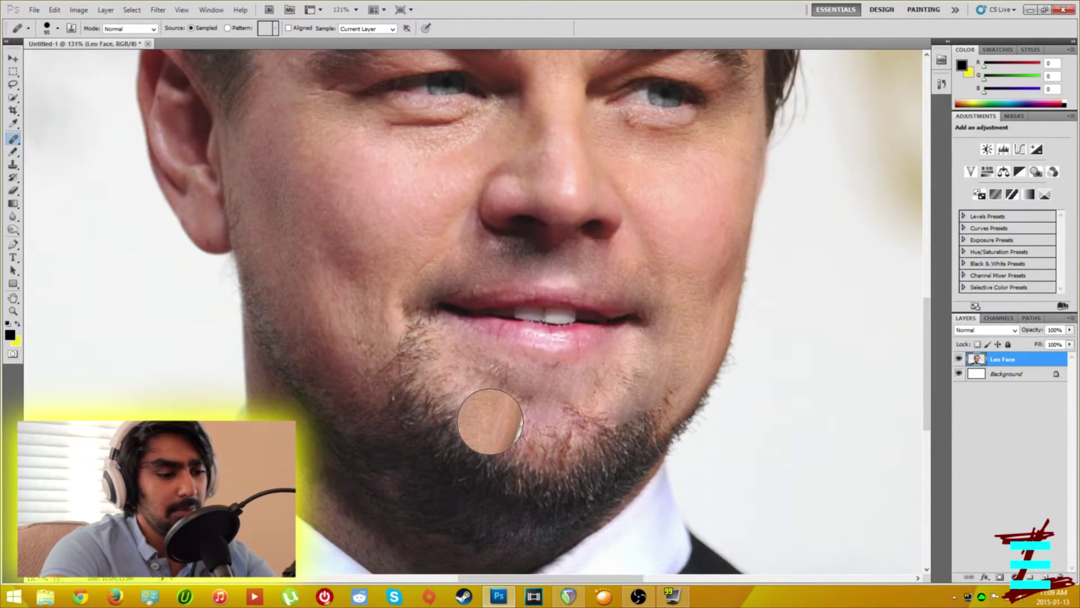
pyautogui.press('[')
pyautogui.press('[')
pyautogui.press('[')
pyautogui.press('[')
pyautogui.press('[')
pyautogui.press('[')
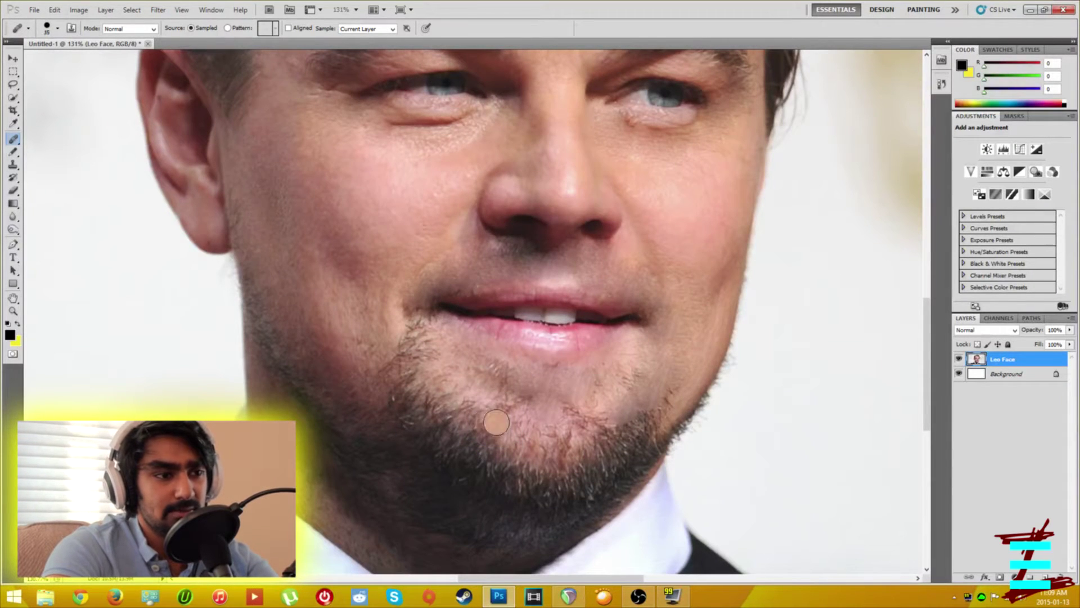
pyautogui.press('[')
pyautogui.press('[')
pyautogui.press('[')
pyautogui.press(']')
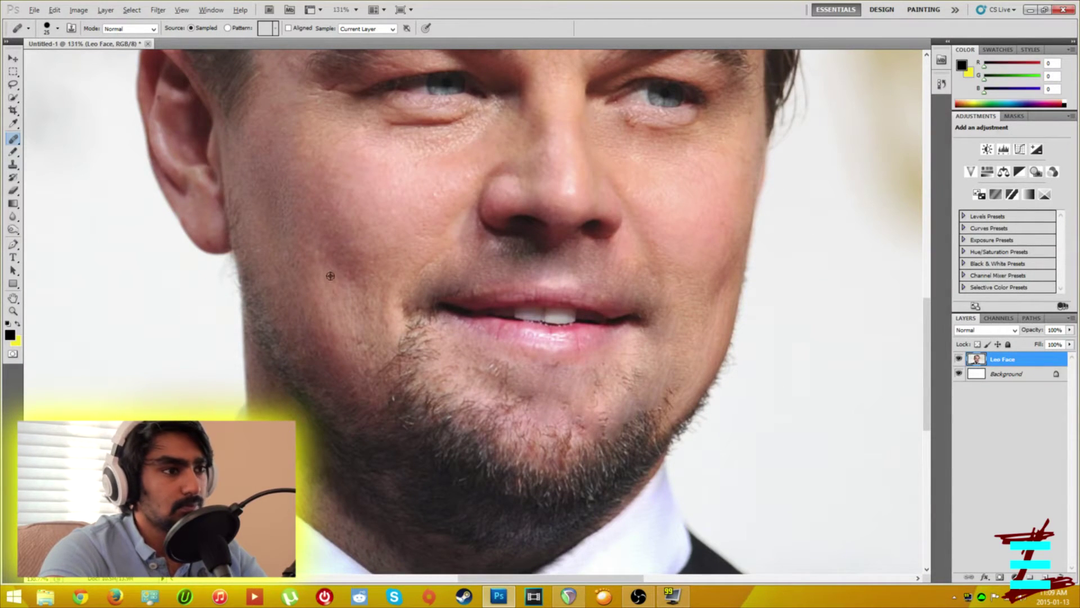
pyautogui.keyDown('alt'); pyautogui.click(325, 307); pyautogui.keyUp('alt')
pyautogui.moveTo(393, 329)
pyautogui.mouseDown()
pyautogui.moveTo(424, 348)
pyautogui.moveTo(431, 338)
pyautogui.moveTo(387, 357)
pyautogui.moveTo(413, 372)
pyautogui.mouseUp()
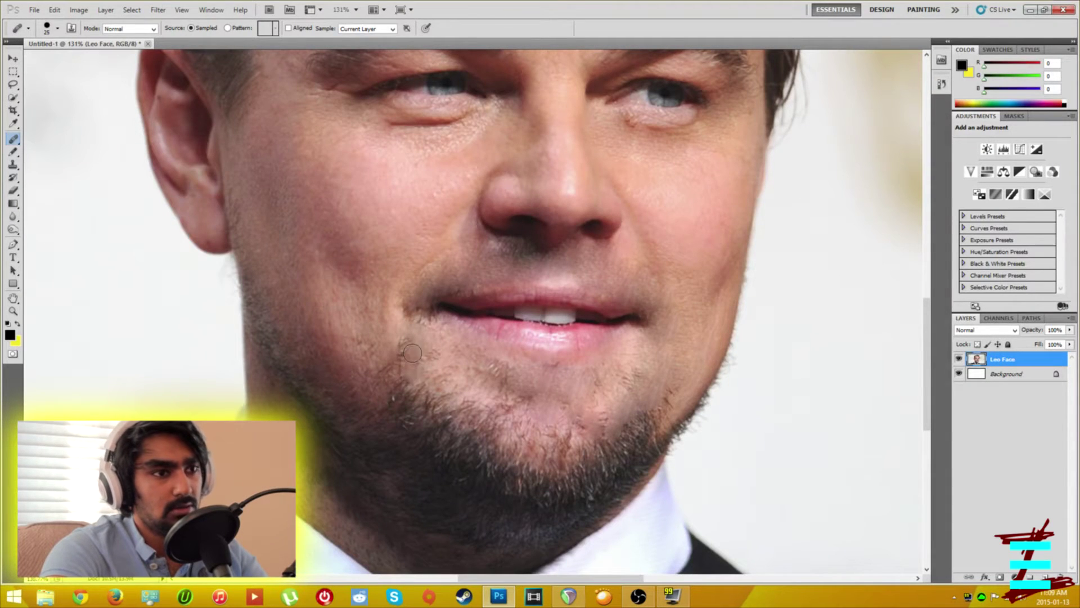
# Step: Heal the beard hair on the front of the chin with short Healing Brush strokes
pyautogui.moveTo(639, 366)
pyautogui.mouseDown()
pyautogui.moveTo(558, 466)
pyautogui.moveTo(537, 463)
pyautogui.mouseUp()
pyautogui.click(605, 443)
pyautogui.click(586, 459)
pyautogui.click(591, 442)
pyautogui.click(572, 453)
pyautogui.click(488, 441)
pyautogui.click(483, 434)
pyautogui.click(515, 447)
pyautogui.click(530, 431)
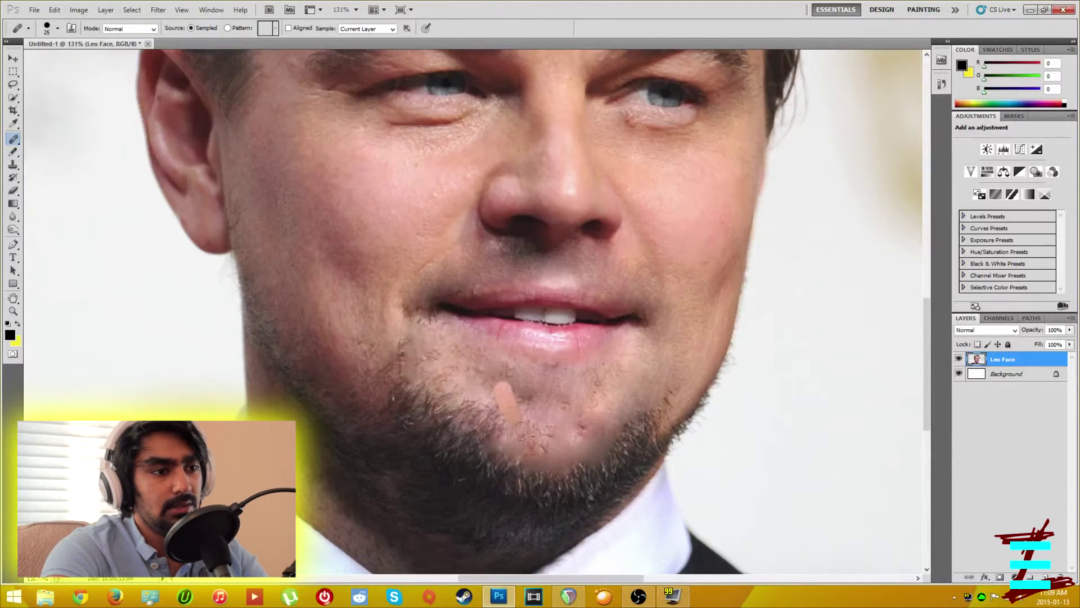
# Step: Fit the whole image in view and touch up the leftover chin patches and nearby jaw stubble with the Healing Brush
pyautogui.hotkey('ctrl', '0')
pyautogui.moveTo(498, 461); pyautogui.dragTo(523, 469)
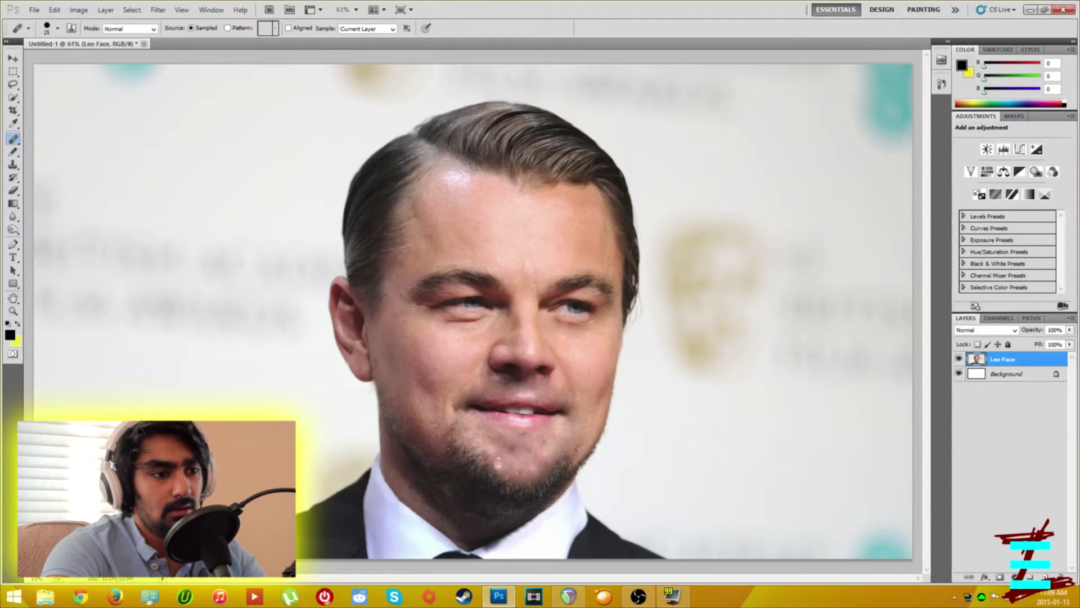
pyautogui.moveTo(573, 461)
pyautogui.mouseDown()
pyautogui.moveTo(564, 474)
pyautogui.moveTo(571, 464)
pyautogui.mouseUp()
pyautogui.click(577, 470)
pyautogui.click(548, 474)
pyautogui.click(575, 452)
# Step: Enlarge the healing brush to 40 px and heal the beard along the lower jaw beneath the cheek
pyautogui.press(']')
pyautogui.press(']')
pyautogui.press(']')
pyautogui.moveTo(399, 384); pyautogui.dragTo(401, 380)
pyautogui.moveTo(452, 461); pyautogui.dragTo(458, 458)
pyautogui.click(484, 491)
pyautogui.click(486, 488)
pyautogui.click(480, 469)
pyautogui.click(419, 451)
pyautogui.click(404, 437)
pyautogui.click(434, 463)
pyautogui.moveTo(469, 468); pyautogui.dragTo(497, 493)
pyautogui.click(523, 489)
# Step: Heal the remaining stubble around the mouth, on the chin and along the jaw beside the bright background
pyautogui.moveTo(529, 440); pyautogui.dragTo(513, 440)
pyautogui.click(464, 427)
pyautogui.click(464, 406)
pyautogui.click(477, 374)
pyautogui.click(486, 380)
pyautogui.click(552, 453)
pyautogui.click(545, 459)
pyautogui.click(464, 456)
pyautogui.click(533, 499)
pyautogui.click(580, 462)
pyautogui.click(601, 419)
pyautogui.click(578, 449)
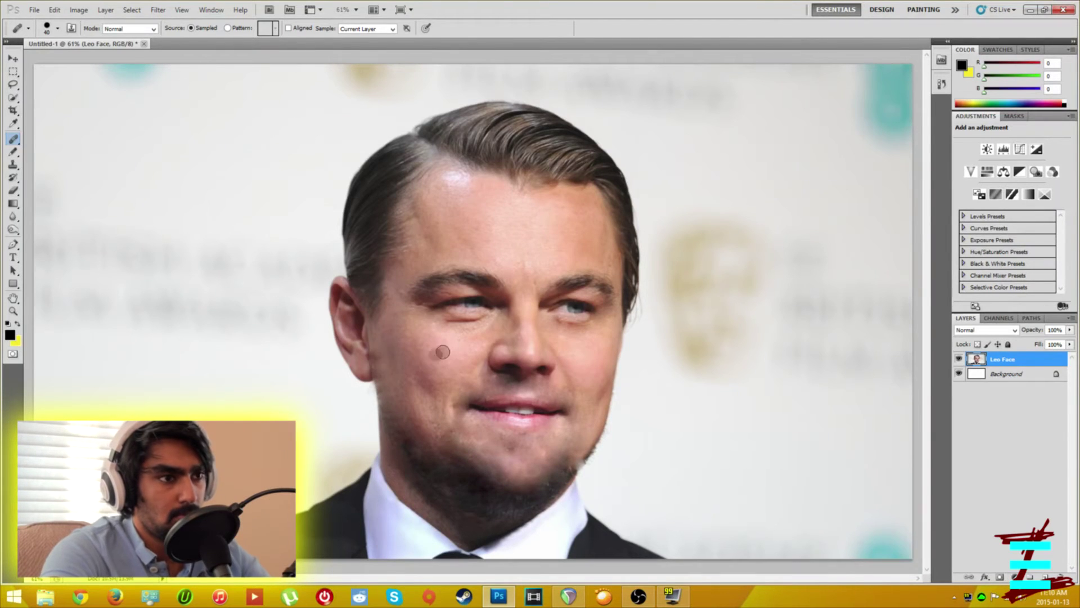
pyautogui.scroll(3, 442, 353)
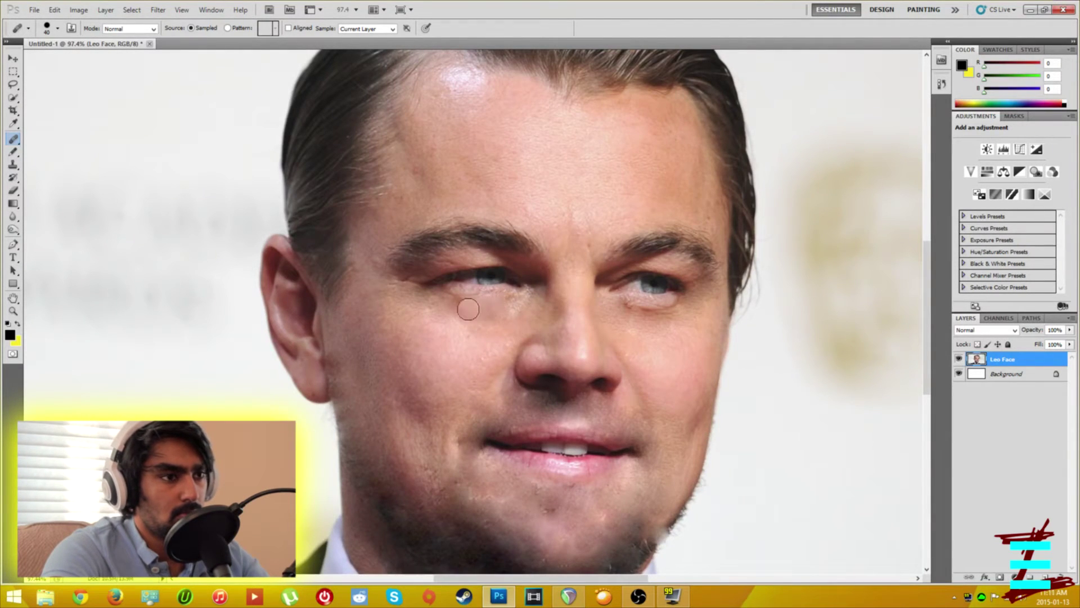
pyautogui.scroll(-3, 641, 313)
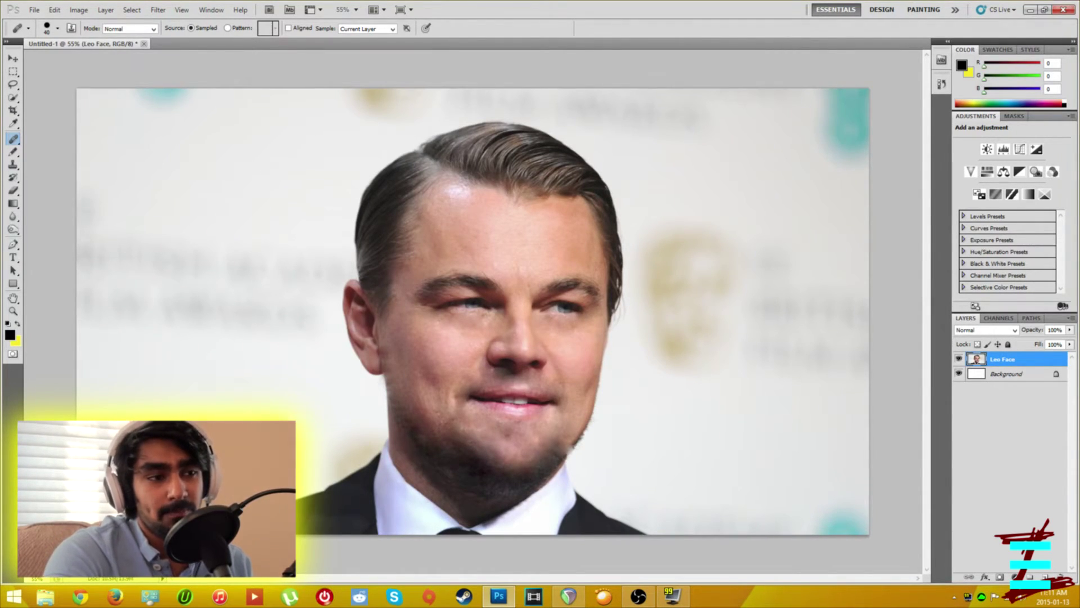
# Step: Switch to Chrome and search Google Images for "funny mouth"
pyautogui.click(81, 598)
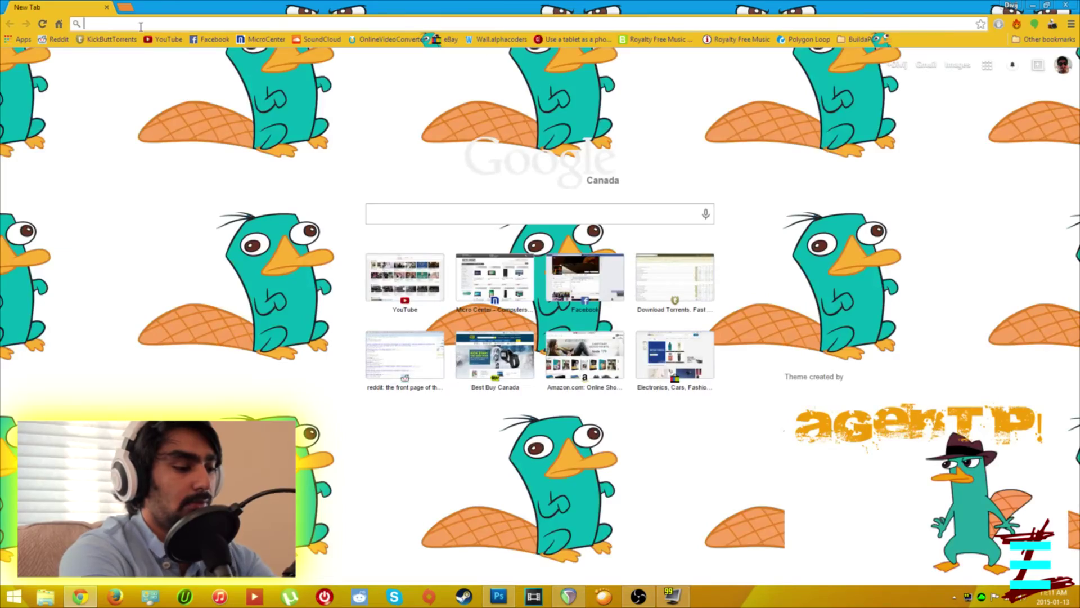
pyautogui.write('Funny ')
pyautogui.write('mo')
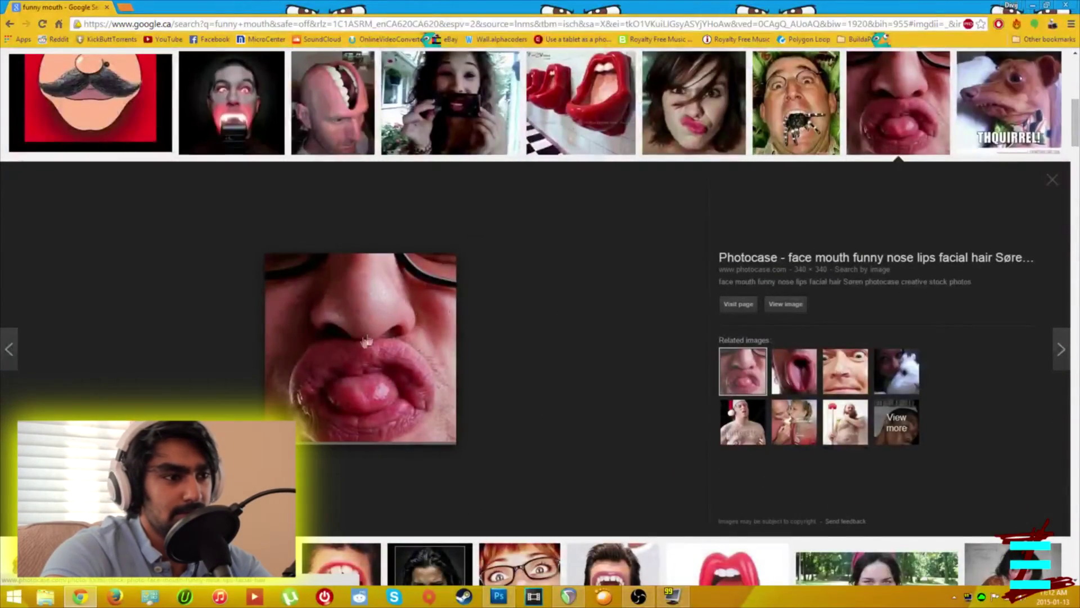
# Step: Save the previewed mouth photo to the Desktop as a JPEG named "Ugly Mouth" and close the browser
pyautogui.rightClick(390, 331)
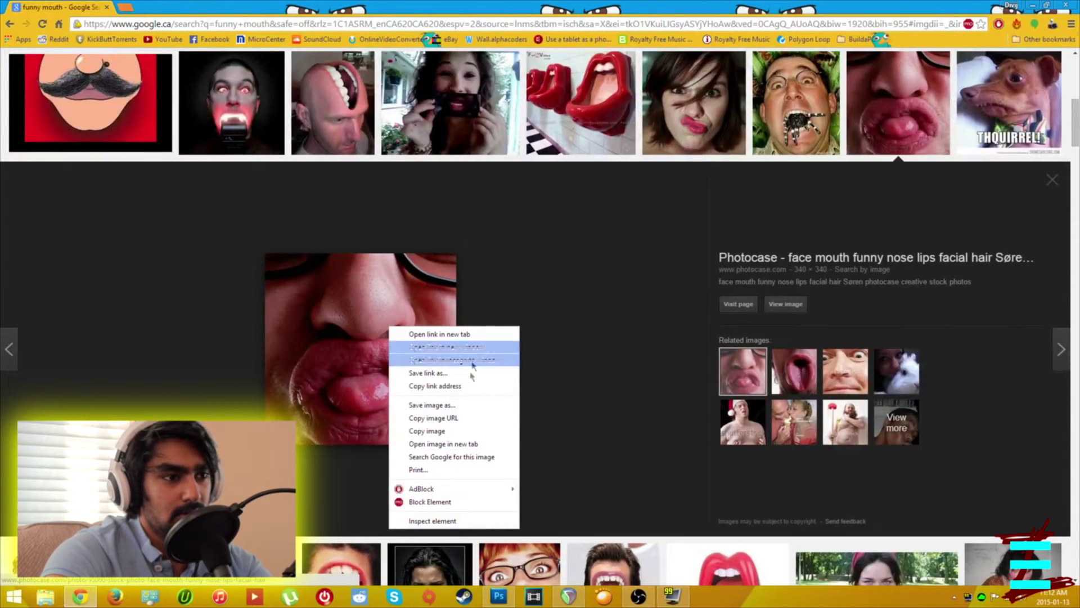
pyautogui.click(461, 405)
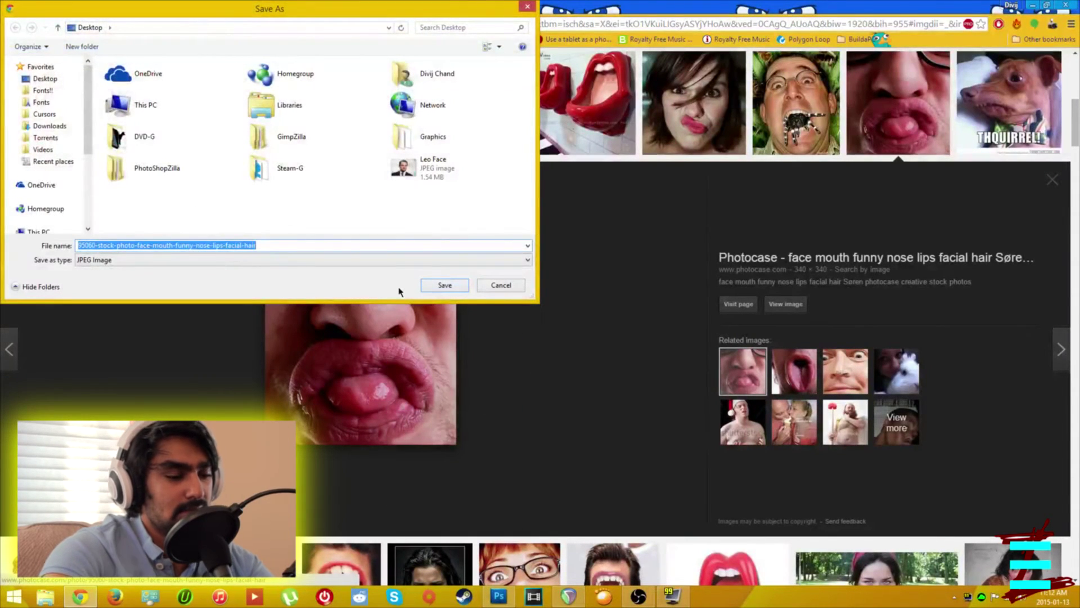
pyautogui.write('Ugly')
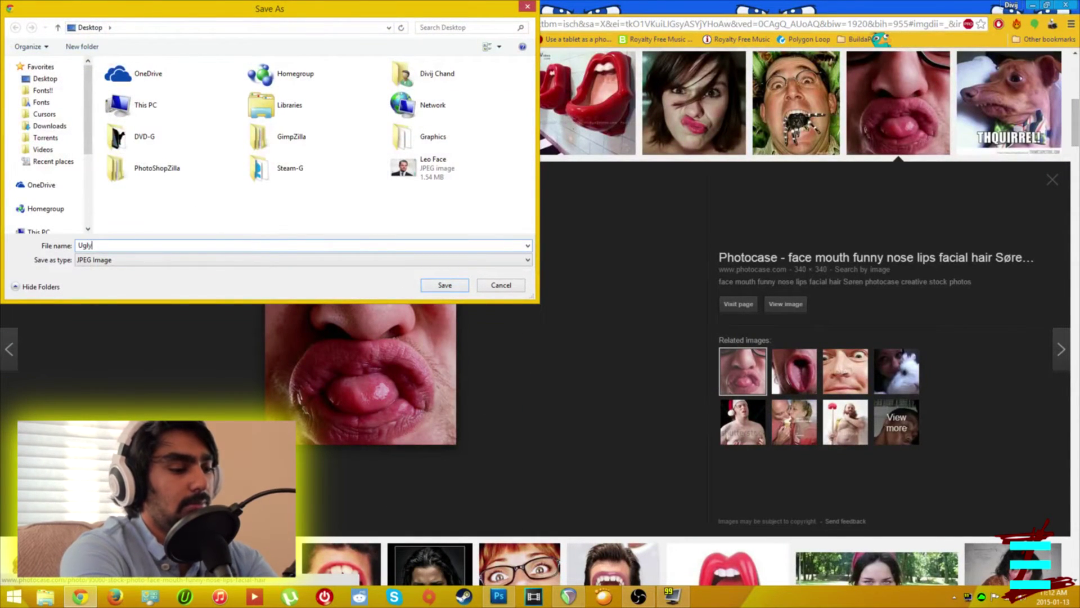
pyautogui.write(' Mout')
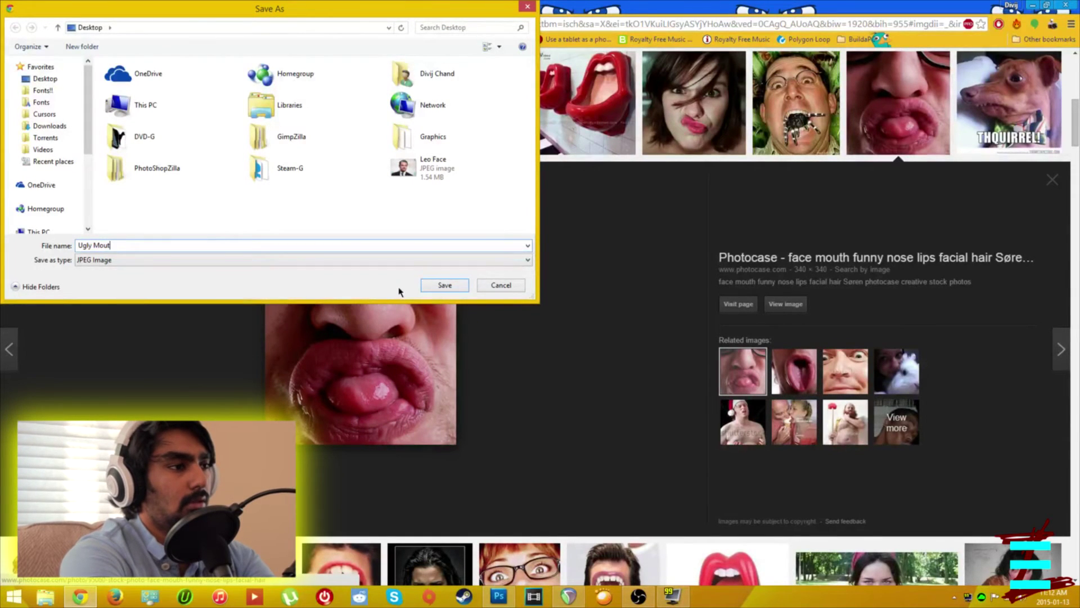
pyautogui.write('h')
pyautogui.press('Return')
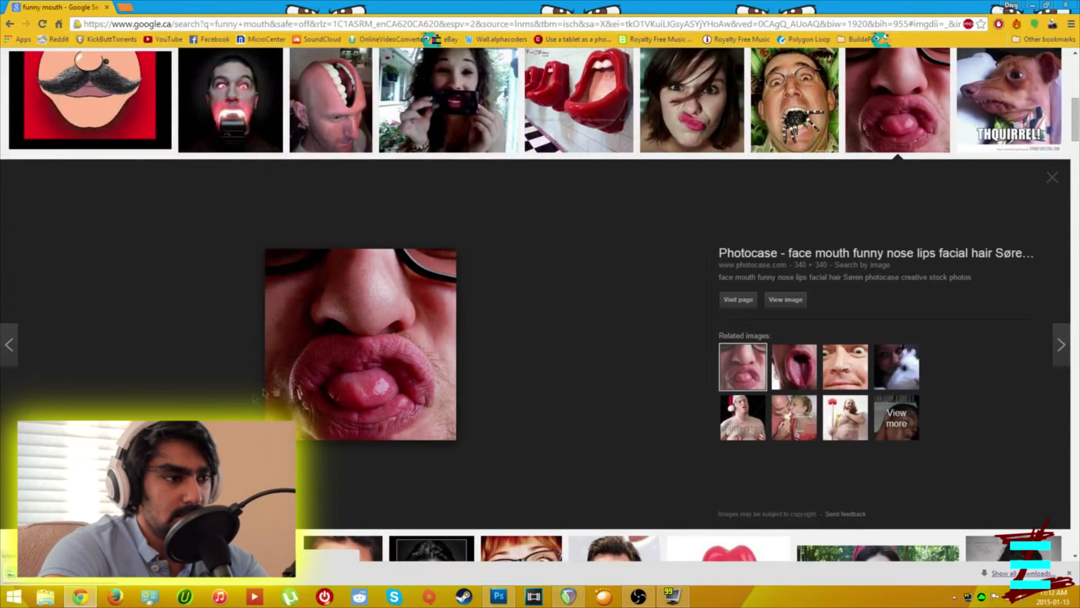
pyautogui.click(1066, 5)
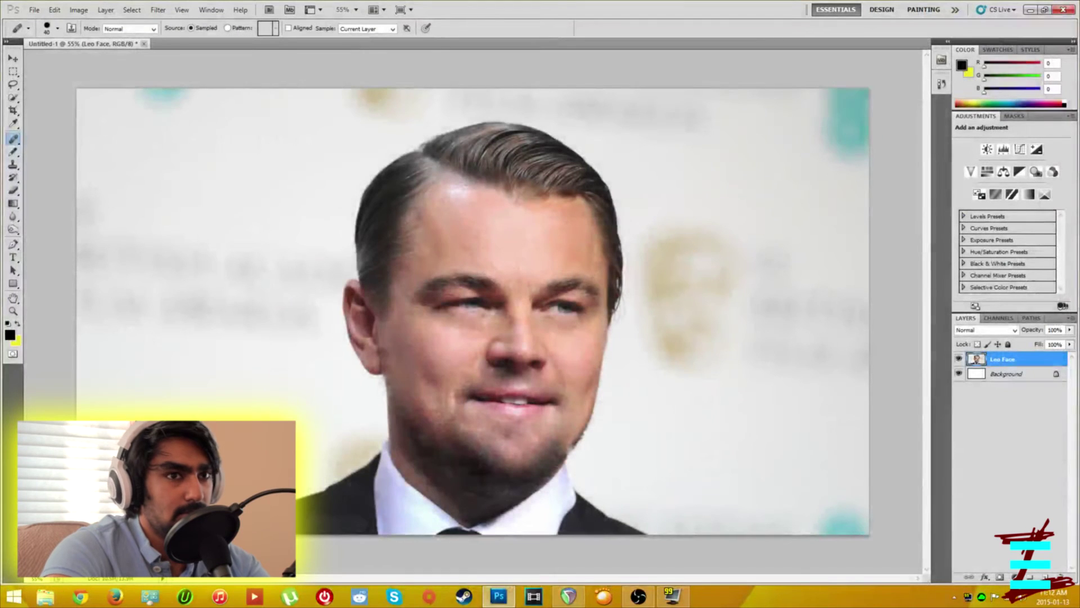
# Step: Place the Ugly Mouth image from the desktop into the portrait document, restoring and re-maximizing the Photoshop window around it
pyautogui.click(1044, 10)
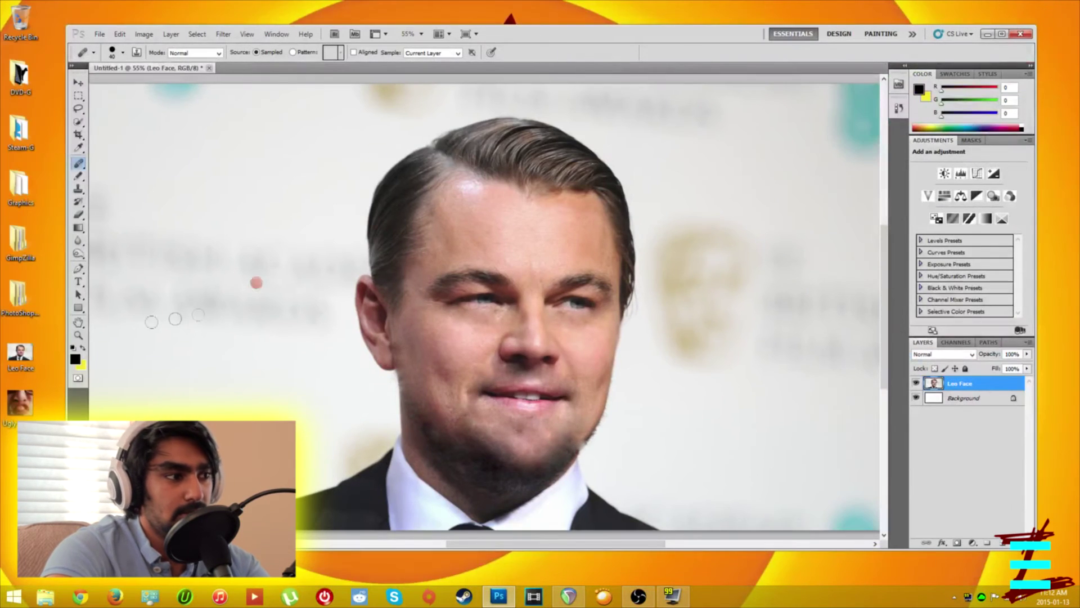
pyautogui.moveTo(19, 402); pyautogui.dragTo(307, 293)
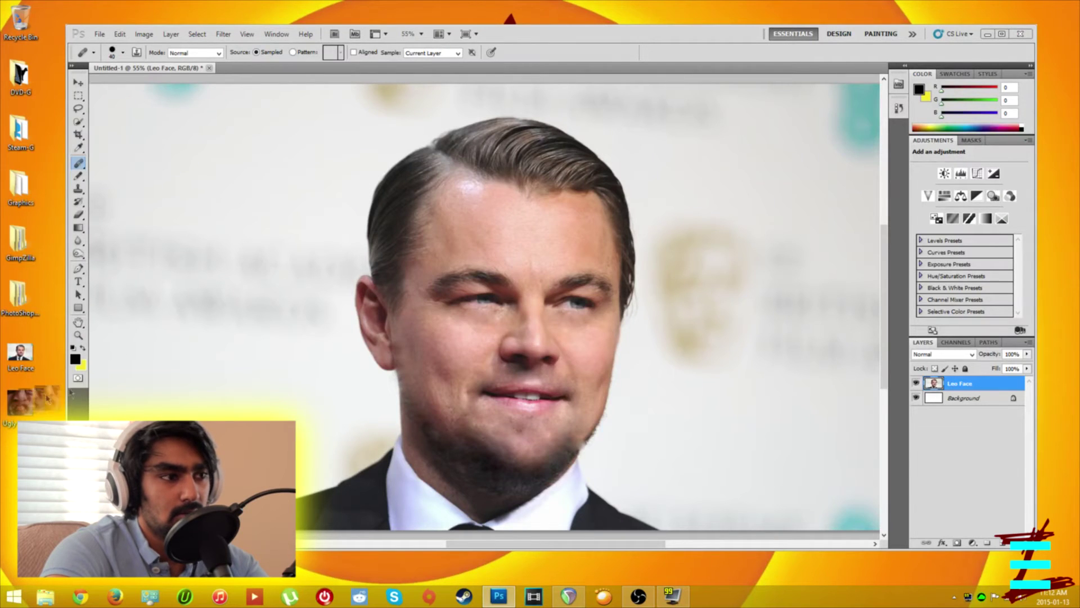
pyautogui.click(1004, 35)
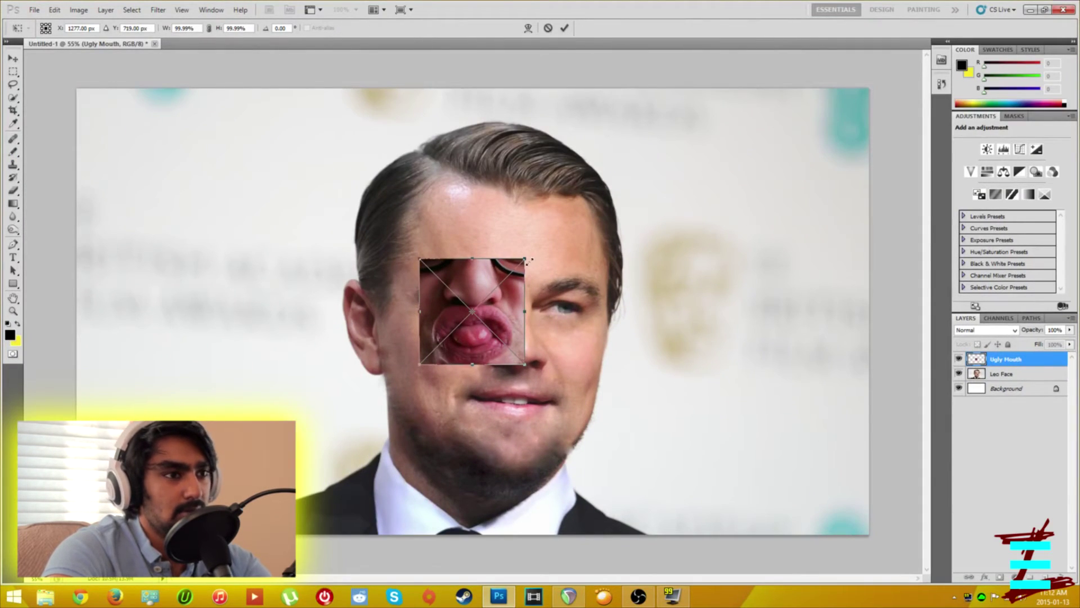
# Step: Scale the placed Ugly Mouth image proportionally to about 285%, position it over the face and commit the placement
pyautogui.moveTo(527, 254); pyautogui.dragTo(676, 146)
pyautogui.moveTo(420, 364); pyautogui.dragTo(351, 428)
pyautogui.moveTo(468, 335); pyautogui.dragTo(464, 382)
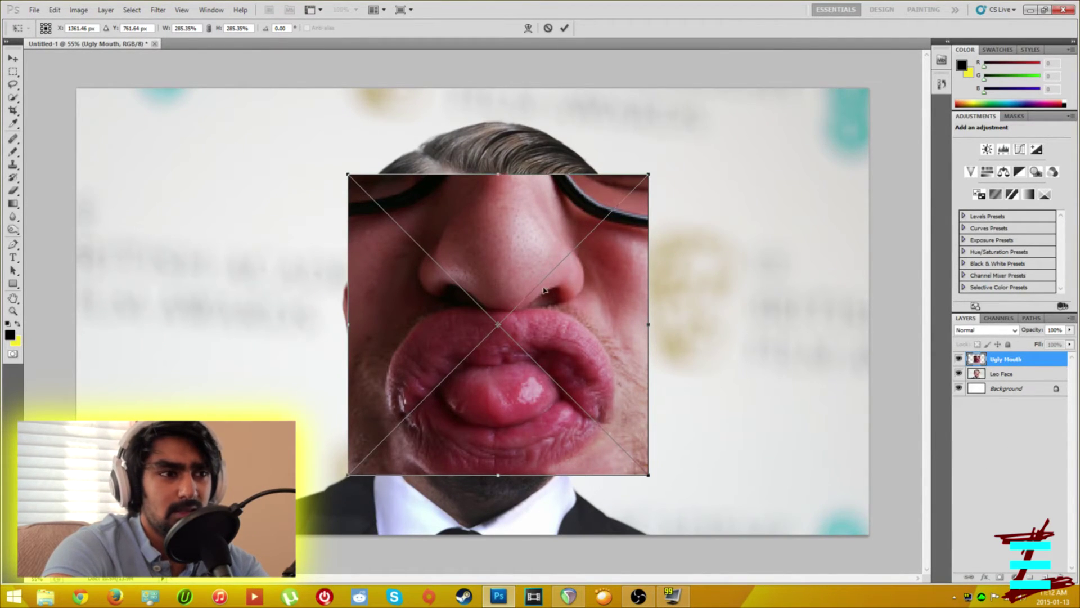
pyautogui.press('Return')
pyautogui.press('j')
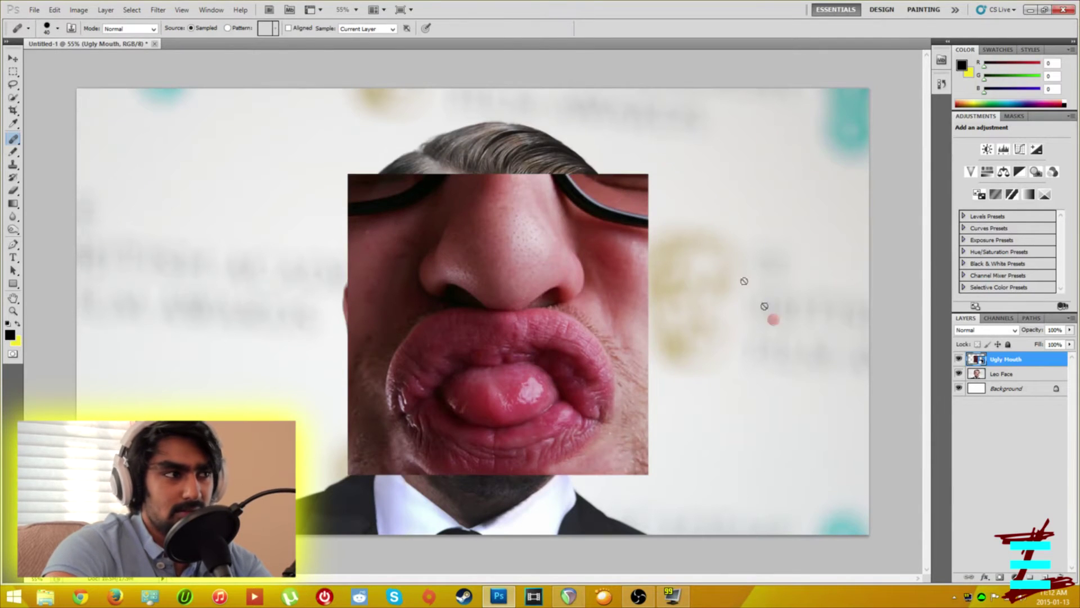
# Step: Outline the lips with the Lasso, copy the selection to a new layer and hide the Ugly Mouth layer
pyautogui.click(13, 84)
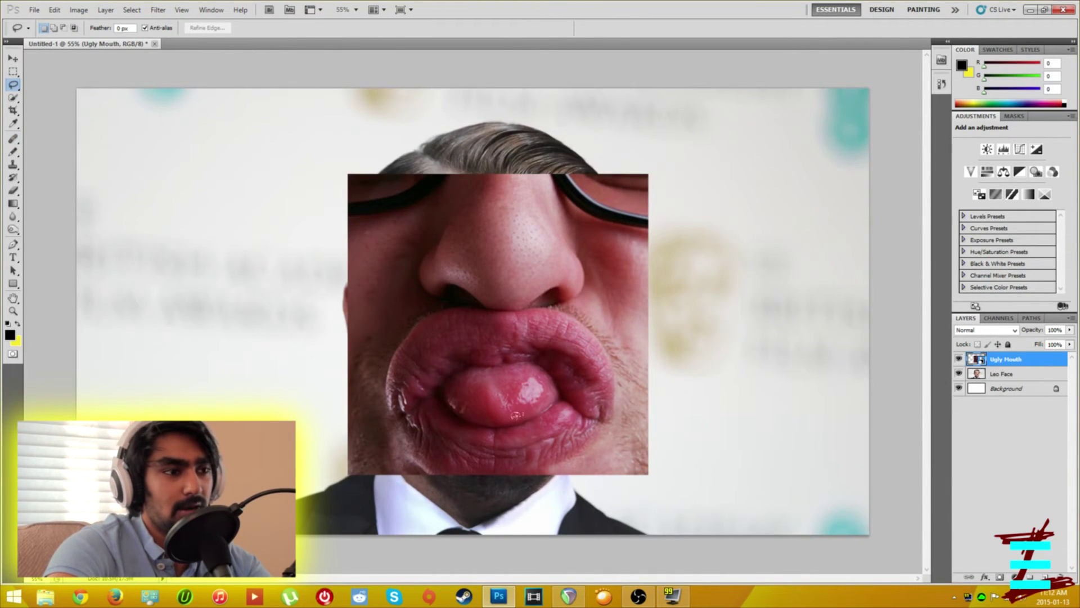
pyautogui.scroll(3, 390, 404)
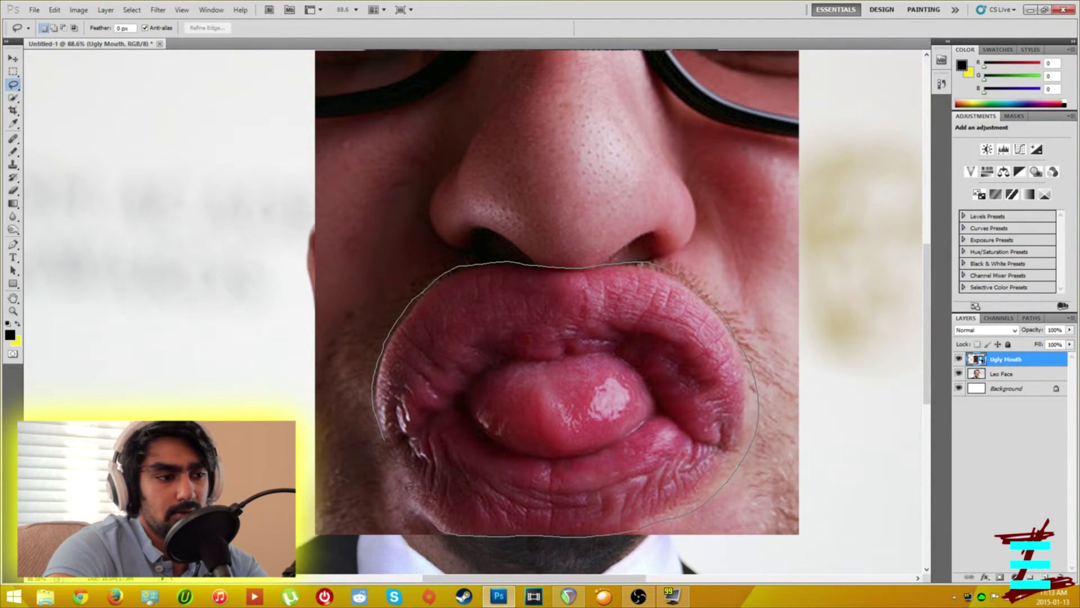
pyautogui.moveTo(385, 437); pyautogui.dragTo(385, 436)
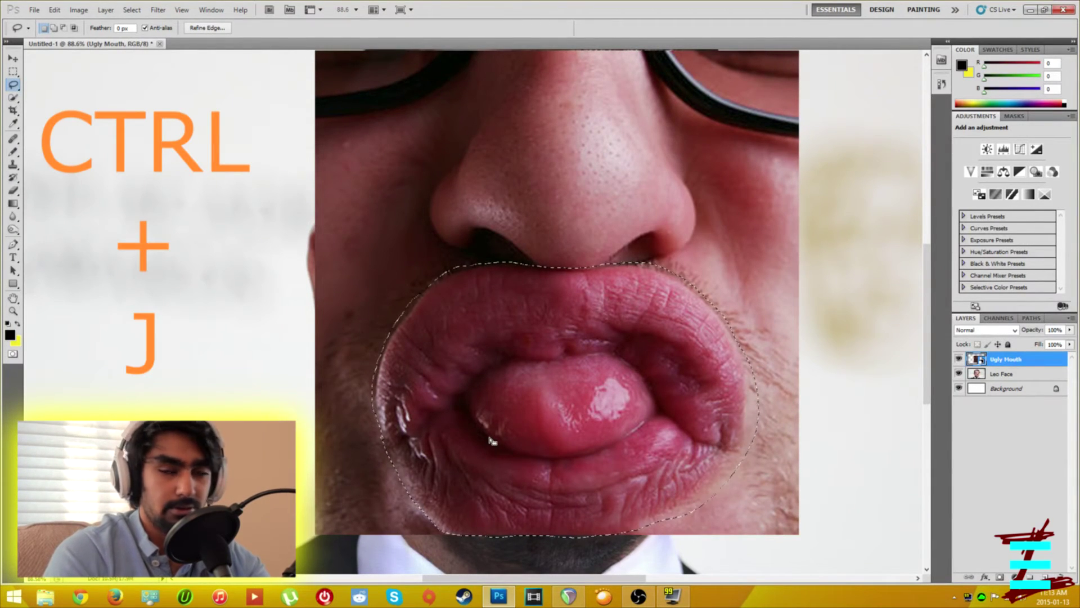
pyautogui.hotkey('ctrl', 'j')
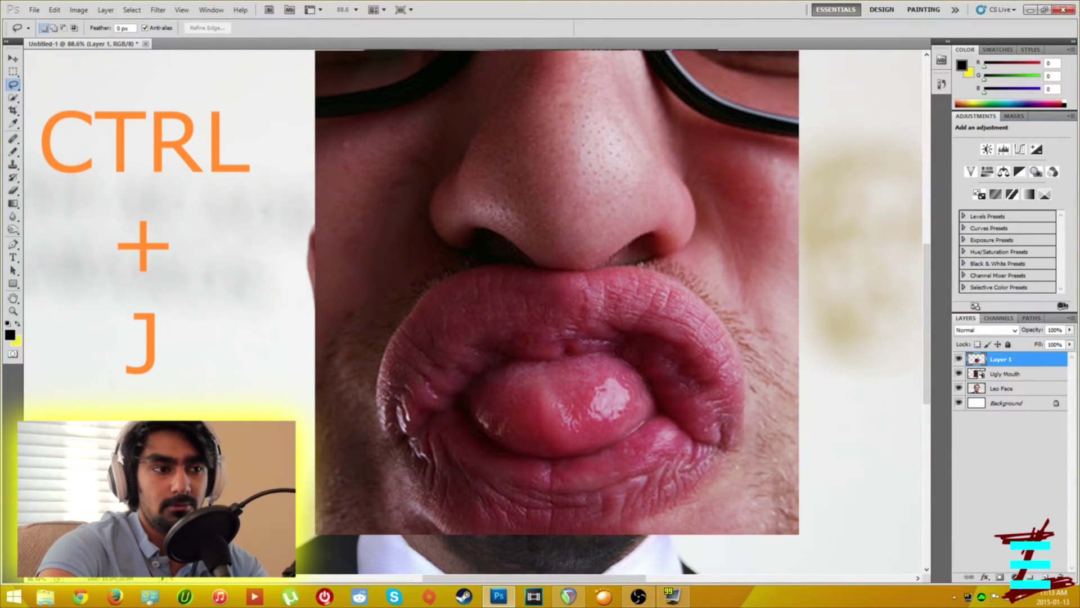
pyautogui.click(959, 374)
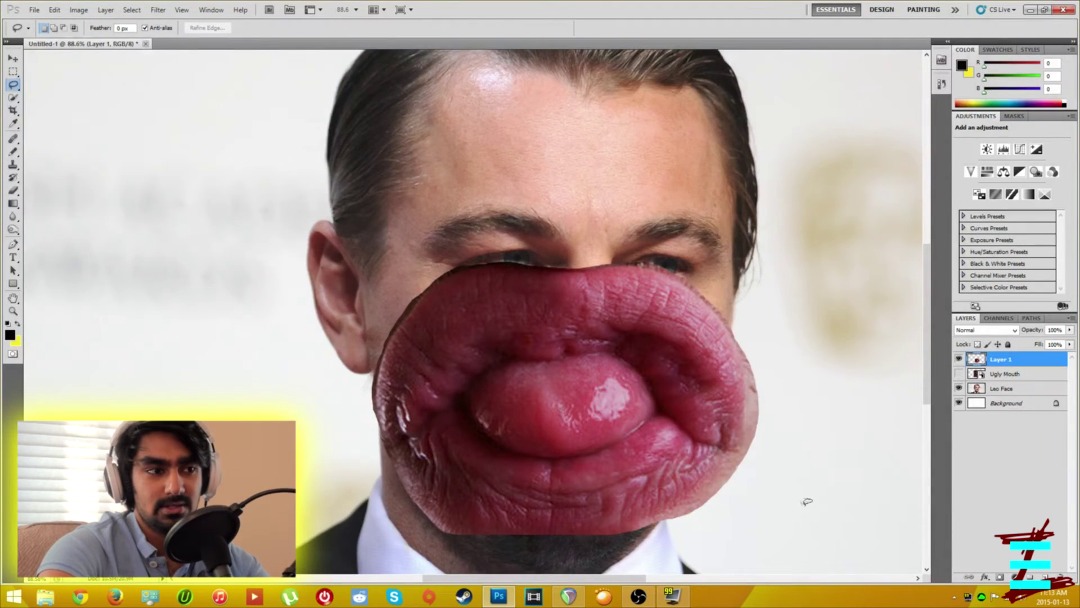
# Step: Scale the cut-out lips to about 43%, rotate them about 6° and park them on the background beside the ear
pyautogui.click(12, 58)
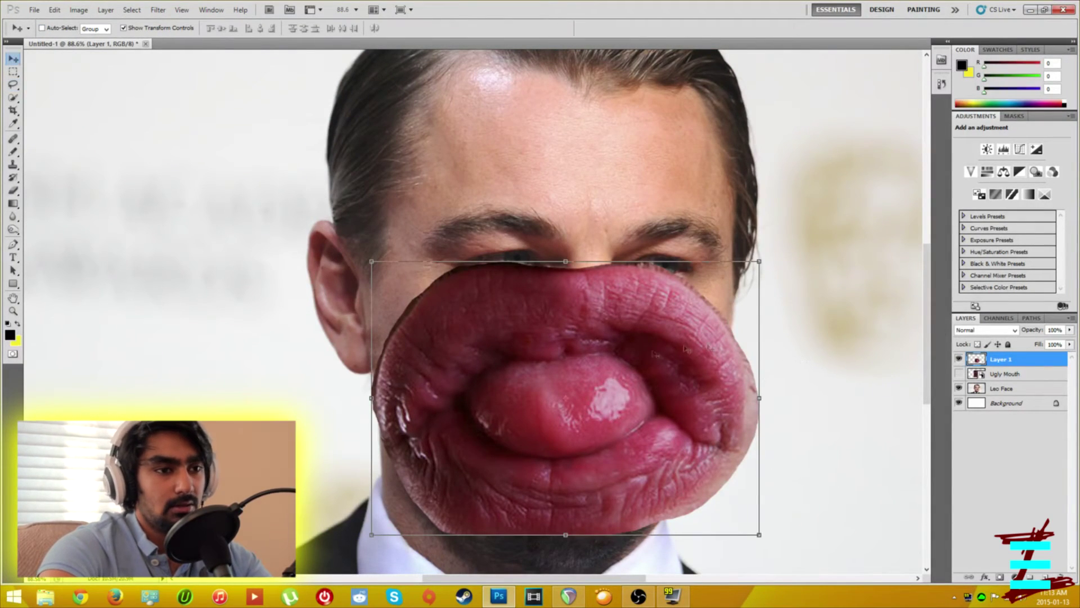
pyautogui.moveTo(762, 260); pyautogui.dragTo(583, 387)
pyautogui.moveTo(490, 477); pyautogui.dragTo(588, 457)
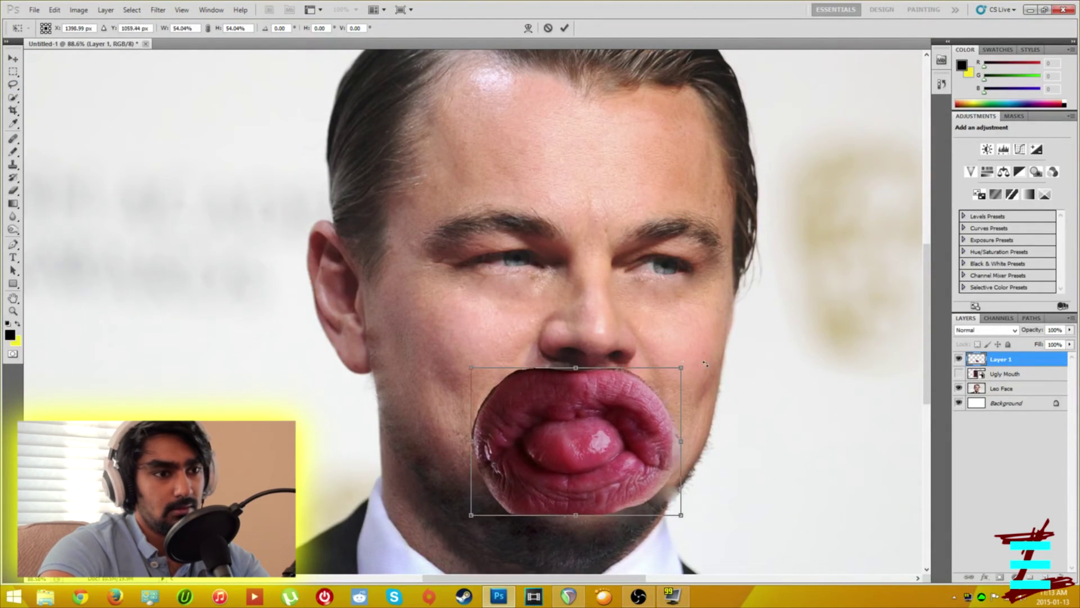
pyautogui.moveTo(687, 365); pyautogui.dragTo(643, 403)
pyautogui.moveTo(581, 452); pyautogui.dragTo(242, 334)
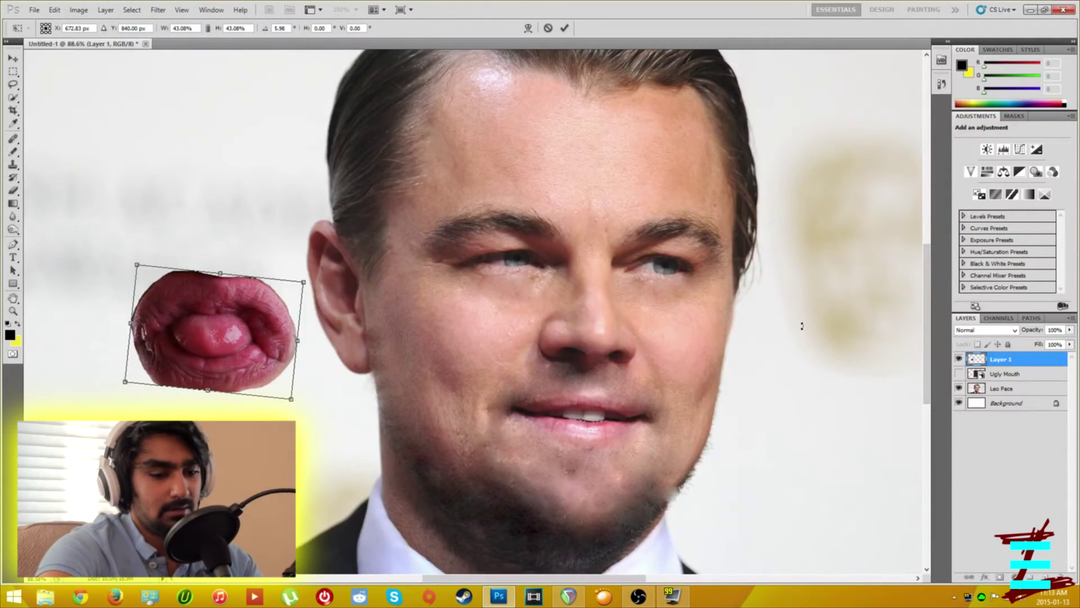
pyautogui.press('Return')
# Step: Paint out the original mouth on the Leo Face layer with the Healing Brush, sampling skin from the cheek
pyautogui.click(1004, 389)
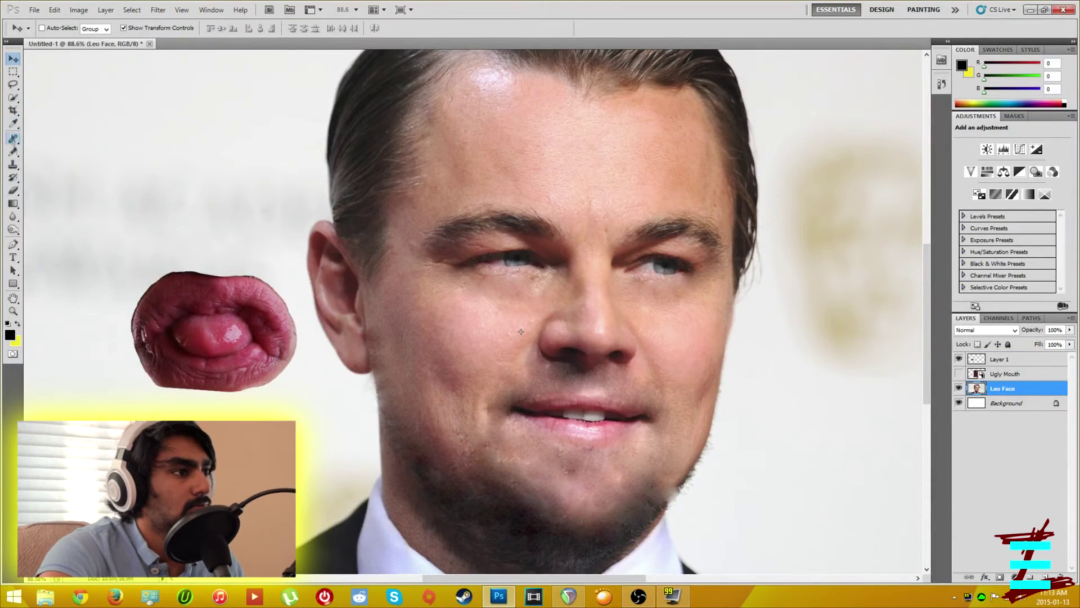
pyautogui.click(13, 139)
pyautogui.keyDown('alt'); pyautogui.click(476, 368); pyautogui.keyUp('alt')
pyautogui.moveTo(519, 406)
pyautogui.mouseDown()
pyautogui.moveTo(542, 409)
pyautogui.moveTo(529, 426)
pyautogui.moveTo(608, 430)
pyautogui.moveTo(574, 411)
pyautogui.moveTo(619, 419)
pyautogui.moveTo(534, 402)
pyautogui.moveTo(641, 414)
pyautogui.moveTo(568, 445)
pyautogui.moveTo(574, 415)
pyautogui.mouseUp()
pyautogui.moveTo(641, 422)
pyautogui.mouseDown()
pyautogui.moveTo(607, 396)
pyautogui.moveTo(518, 408)
pyautogui.moveTo(520, 425)
pyautogui.moveTo(568, 464)
pyautogui.mouseUp()
pyautogui.click(655, 421)
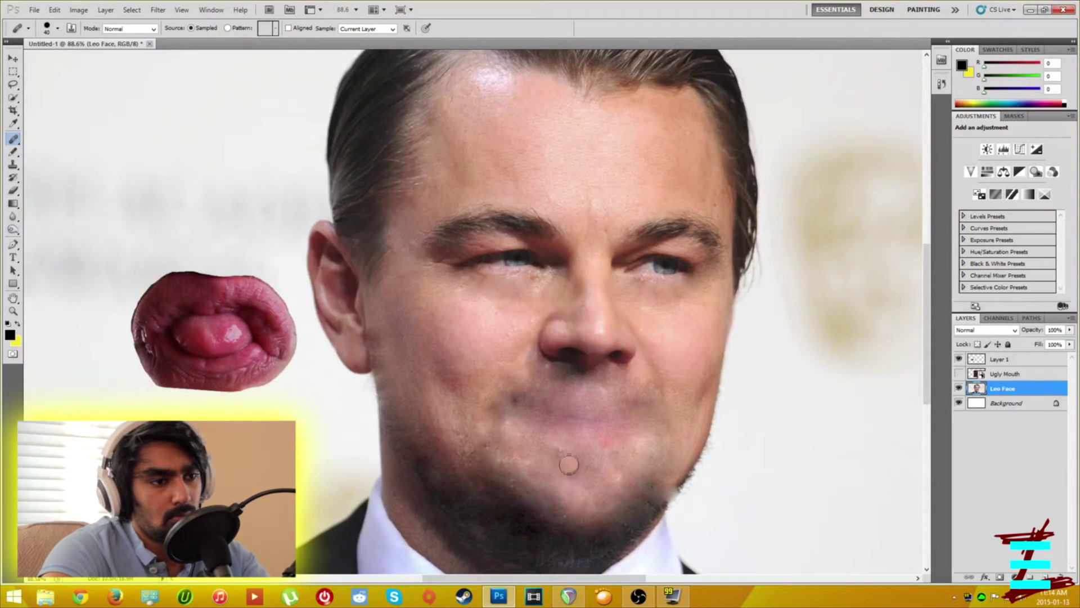
# Step: Heal the skin beneath both eyes with Healing Brush strokes
pyautogui.keyDown('alt'); pyautogui.click(552, 284); pyautogui.keyUp('alt')
pyautogui.moveTo(509, 285); pyautogui.dragTo(474, 280)
pyautogui.moveTo(636, 293); pyautogui.dragTo(697, 288)
pyautogui.keyDown('alt'); pyautogui.click(706, 159); pyautogui.keyUp('alt')
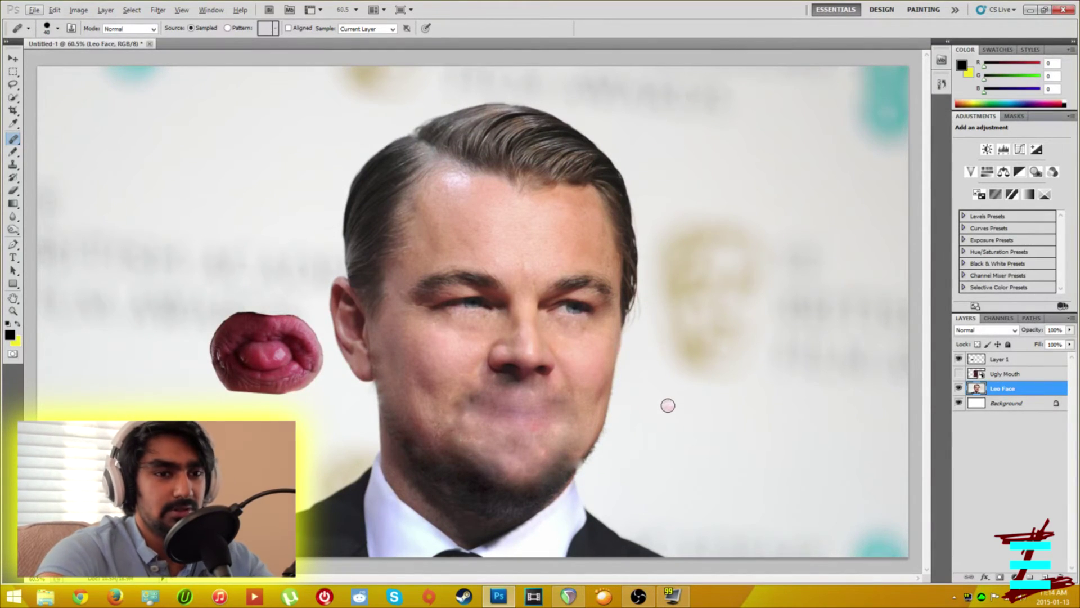
# Step: Delete the hidden Ugly Mouth layer
pyautogui.click(1003, 363)
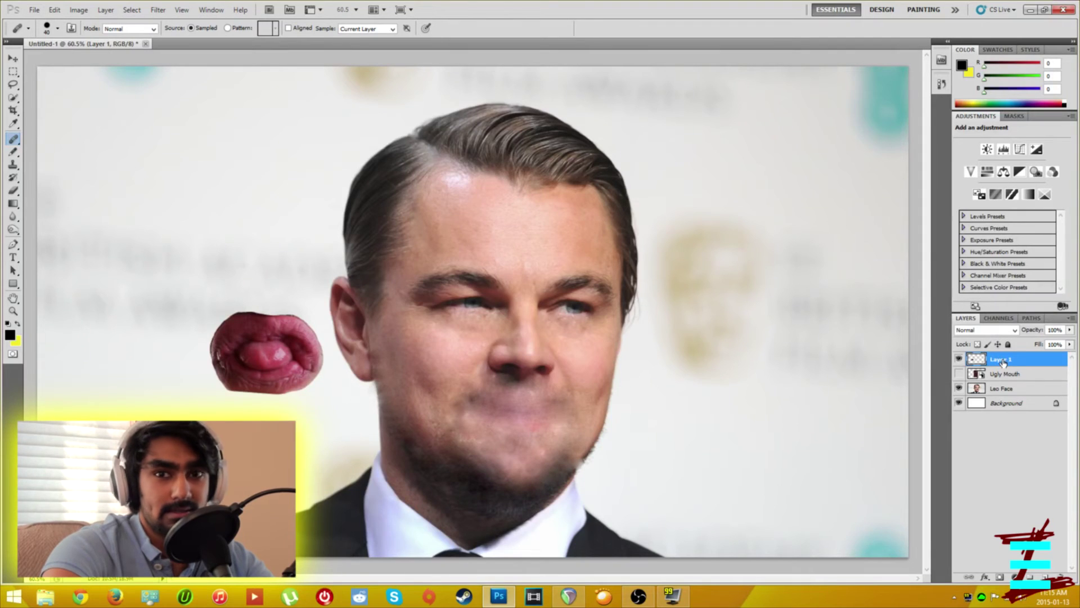
pyautogui.click(12, 58)
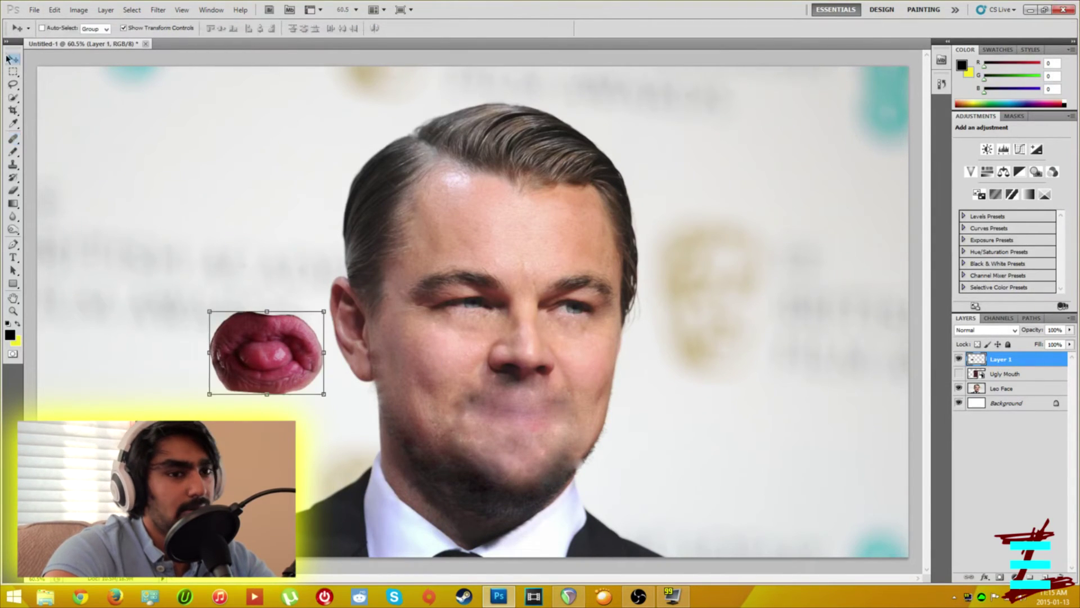
pyautogui.rightClick(1012, 373)
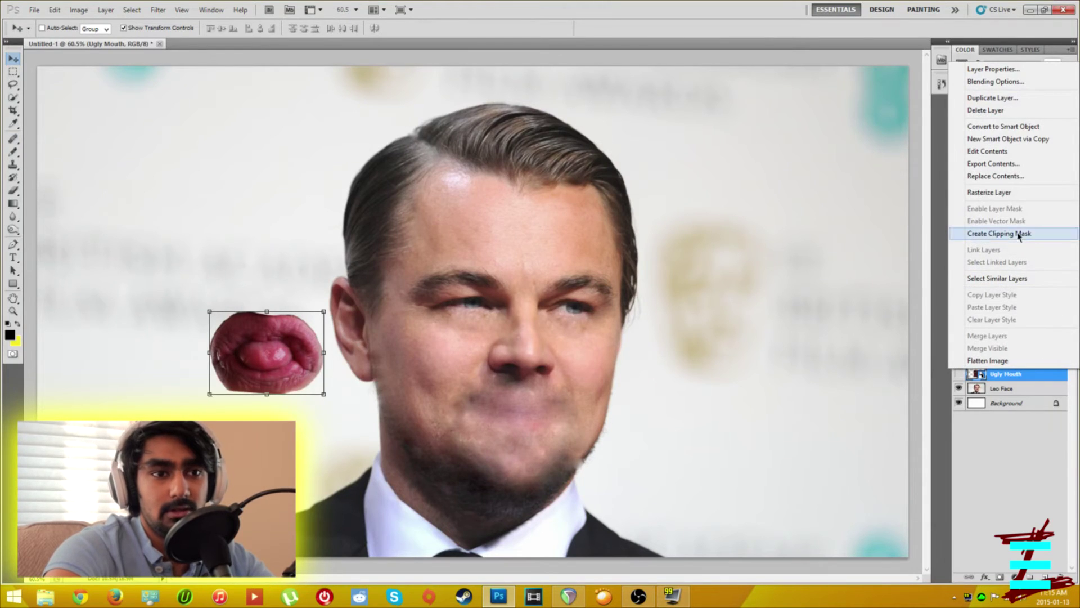
pyautogui.click(985, 111)
pyautogui.click(519, 219)
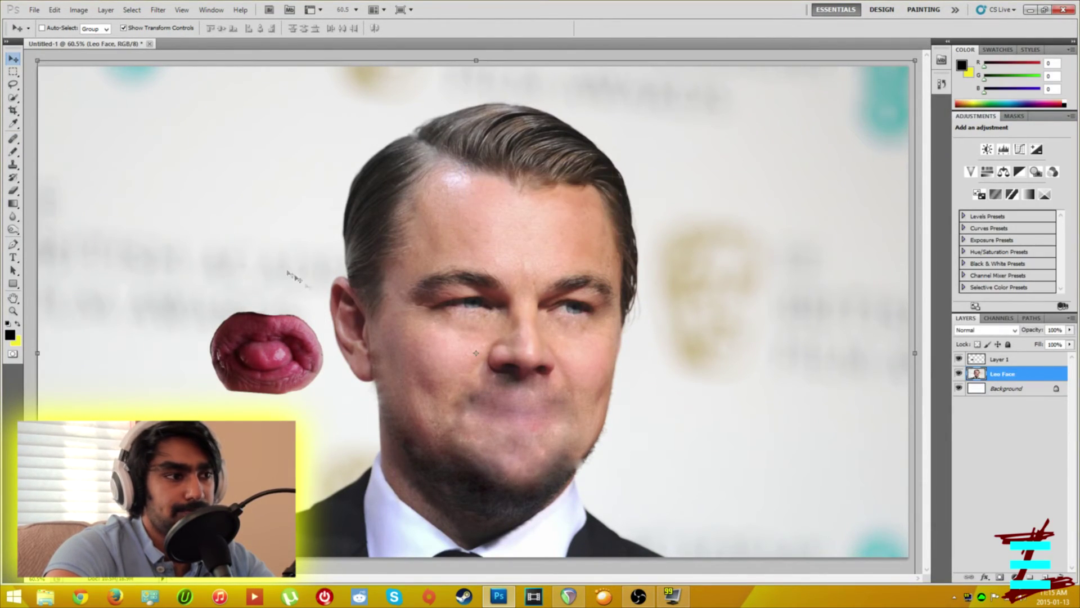
# Step: Move the cut-out lips on Layer 1 over the healed mouth area below the nose
pyautogui.click(999, 359)
pyautogui.moveTo(295, 360); pyautogui.dragTo(545, 415)
pyautogui.hotkey('ctrl', 't')
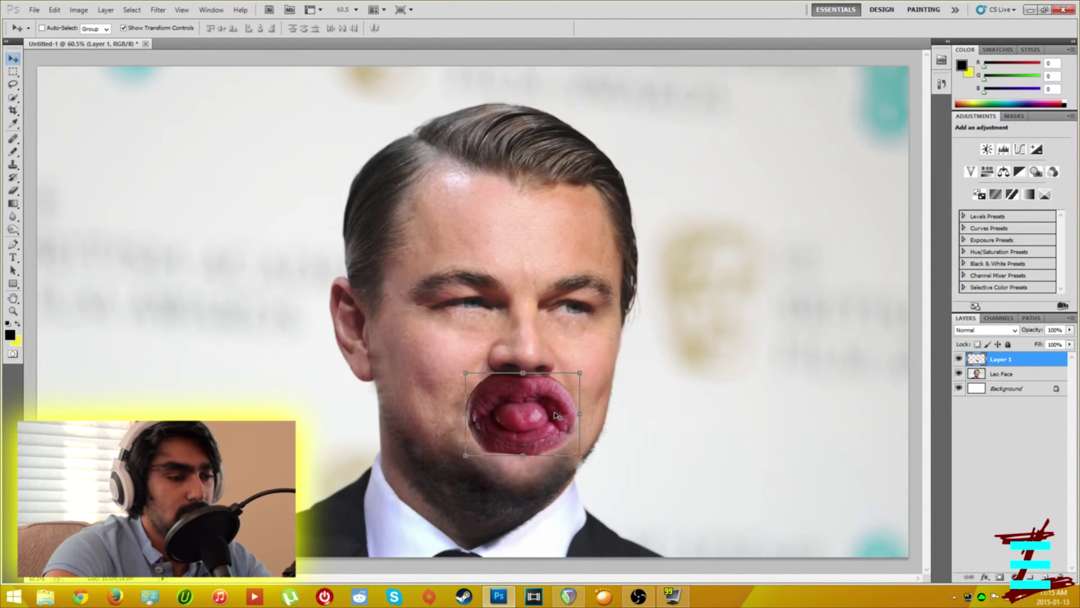
# Step: Rotate the lips to about -4°, squash their height to about 69% and nudge them into place above the chin
pyautogui.scroll(3, 548, 415)
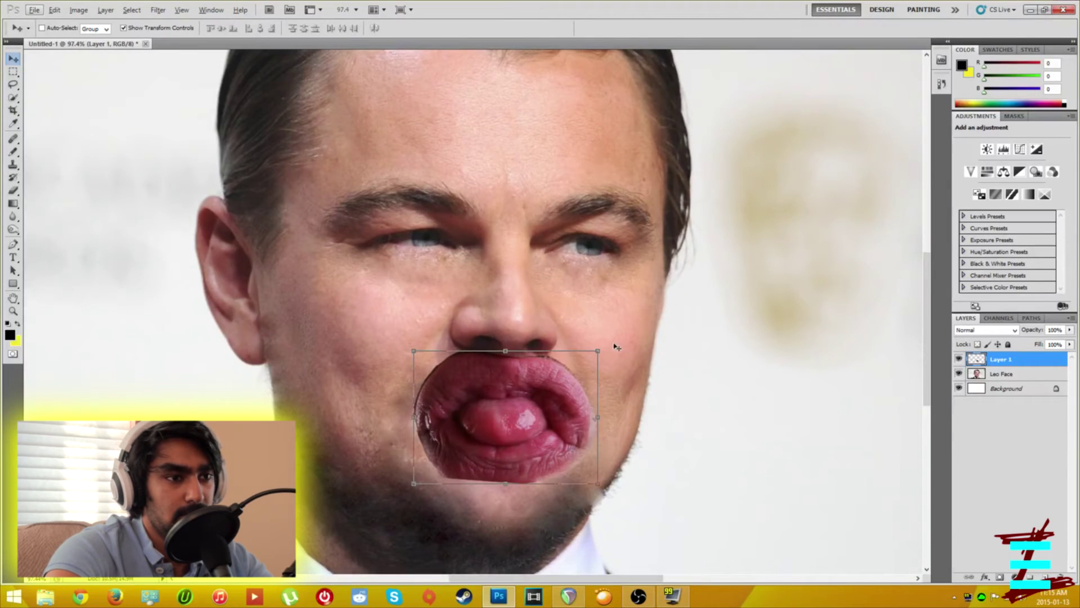
pyautogui.moveTo(604, 344); pyautogui.dragTo(589, 353)
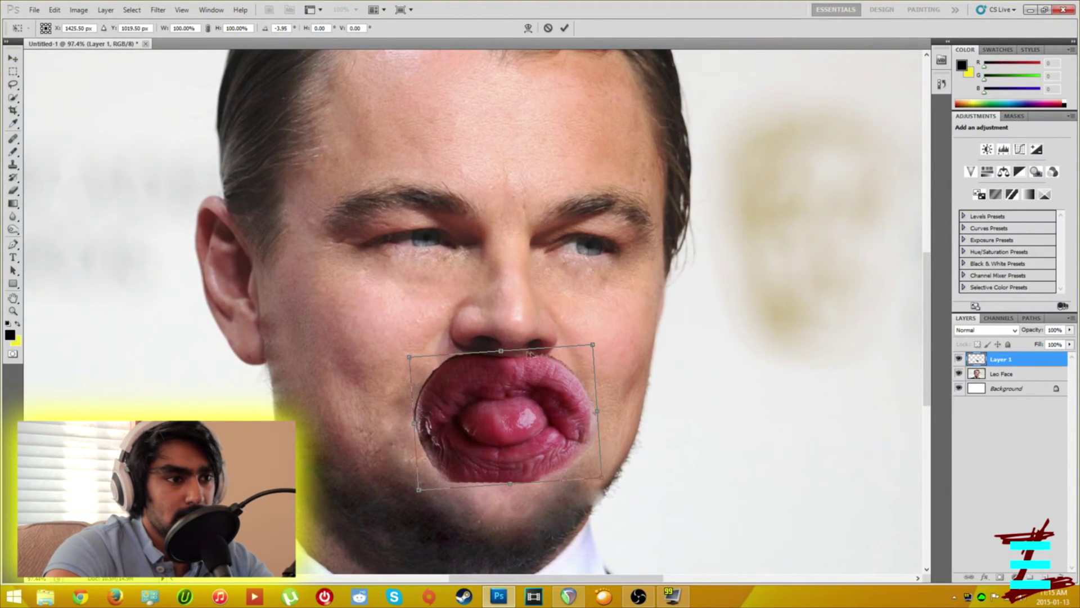
pyautogui.moveTo(502, 350); pyautogui.dragTo(501, 390)
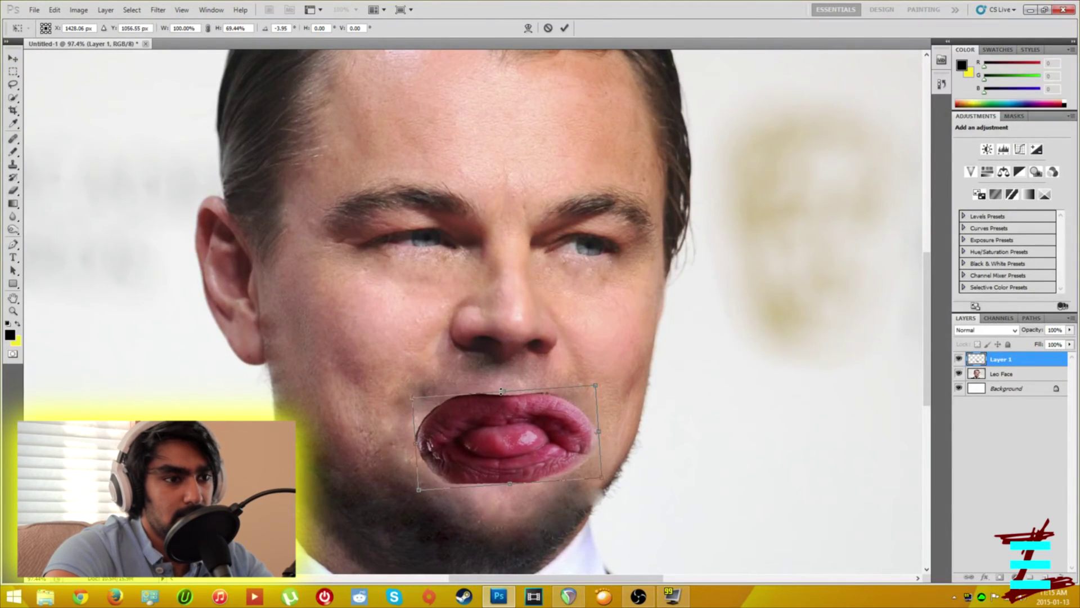
pyautogui.press('Return')
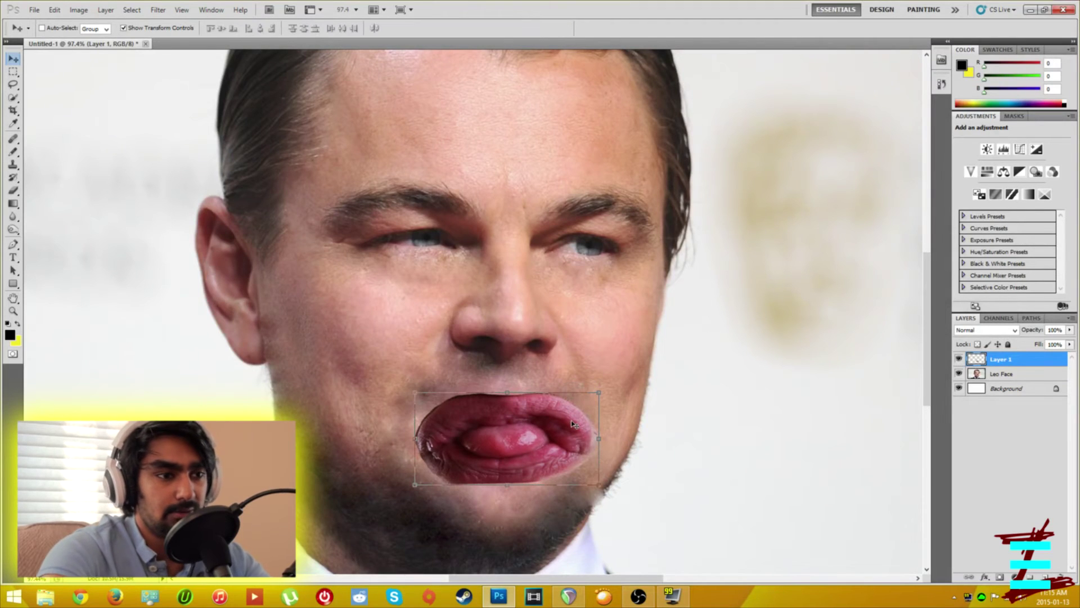
pyautogui.moveTo(536, 451); pyautogui.dragTo(531, 448)
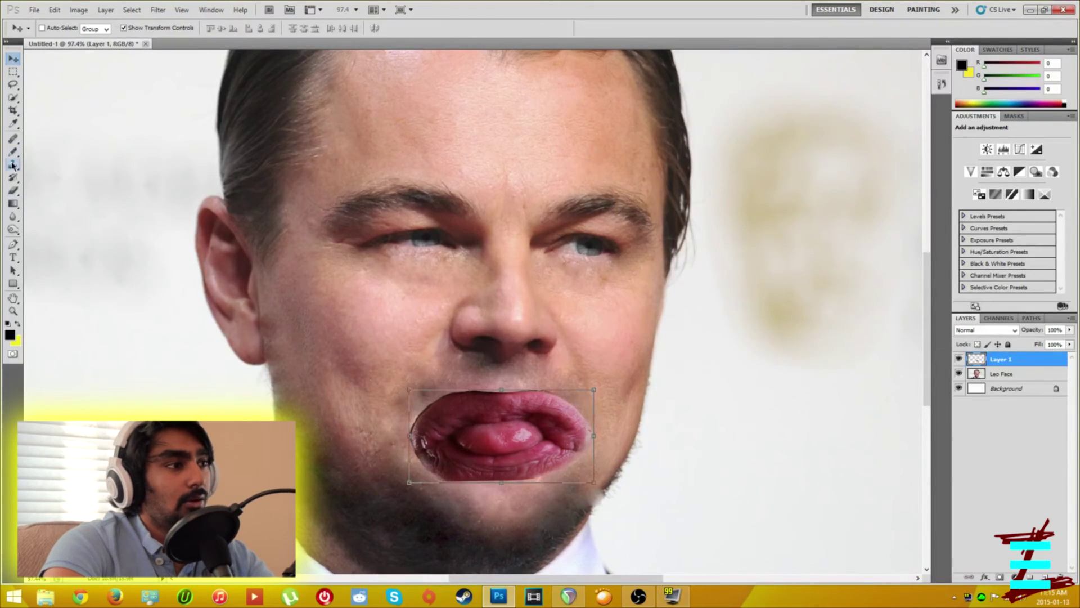
# Step: Soften the edges of the lips on Layer 1 with the Eraser, using a soft round 45 px brush at 0% hardness
pyautogui.click(13, 190)
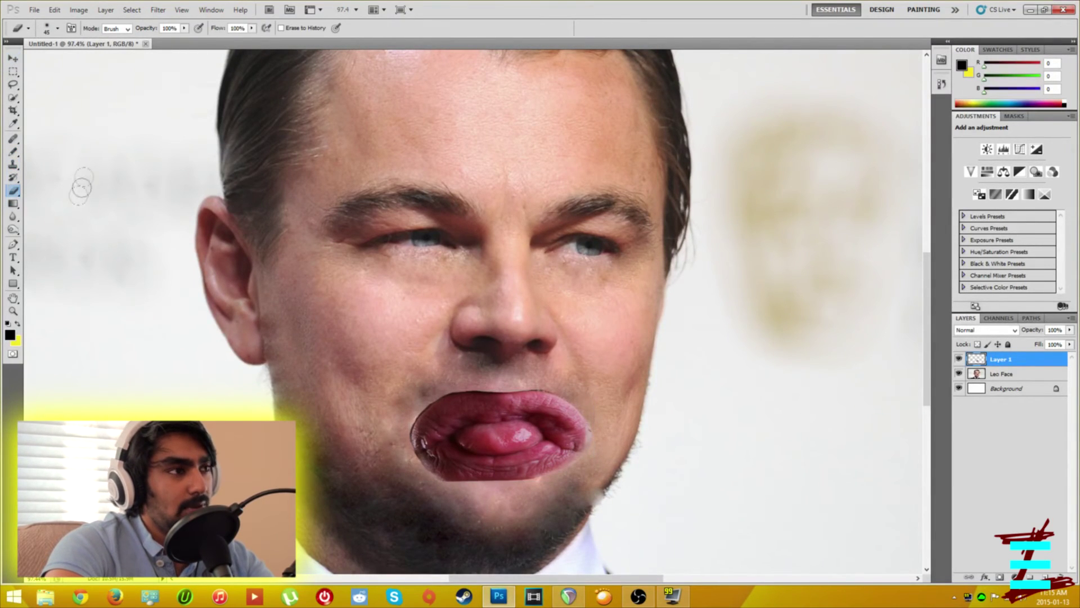
pyautogui.click(57, 28)
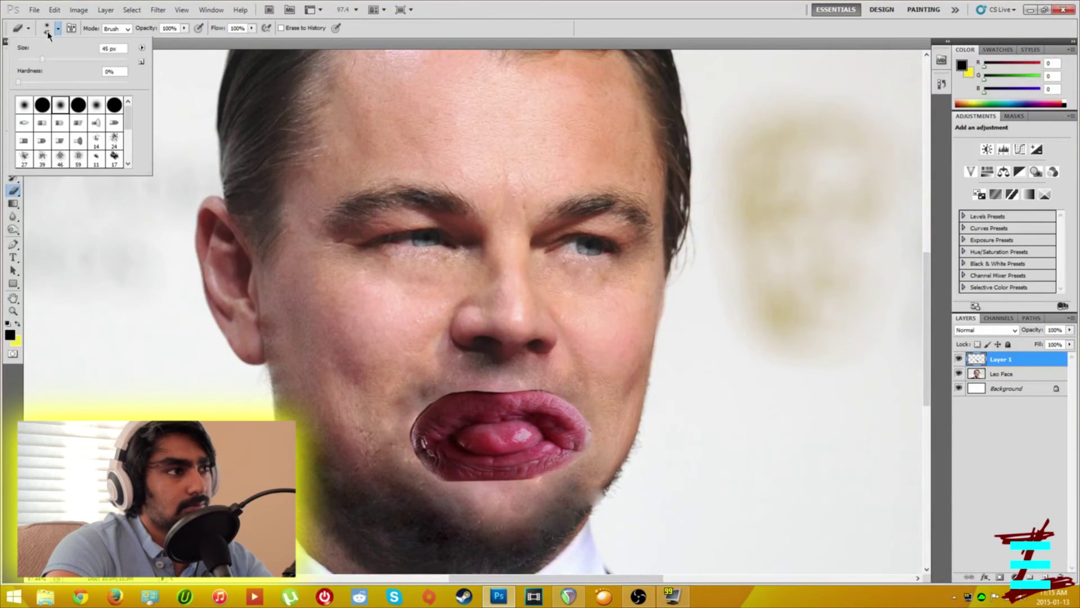
pyautogui.click(22, 106)
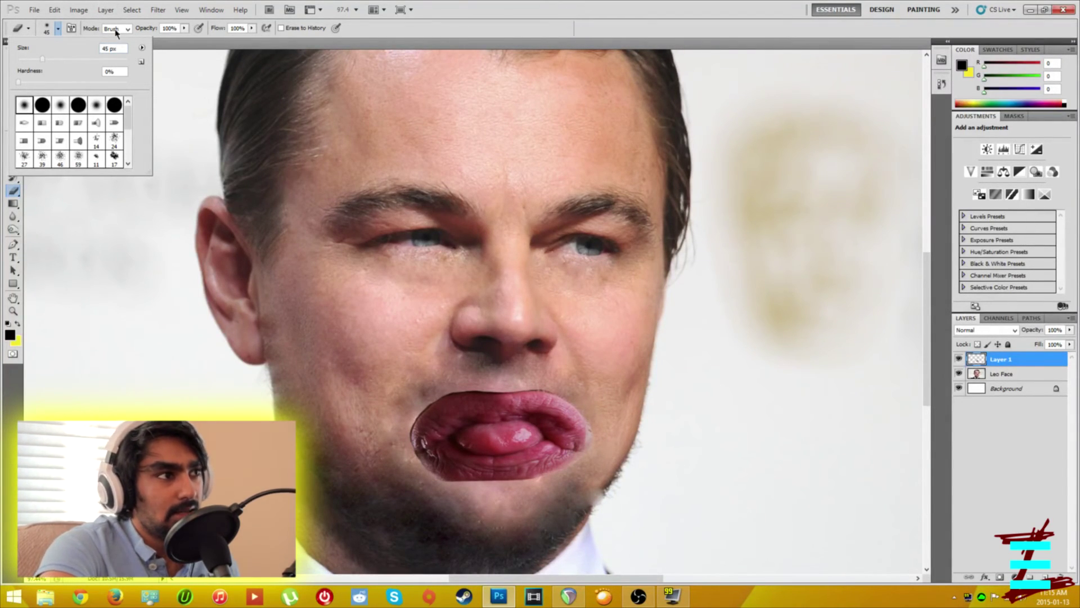
pyautogui.click(589, 403)
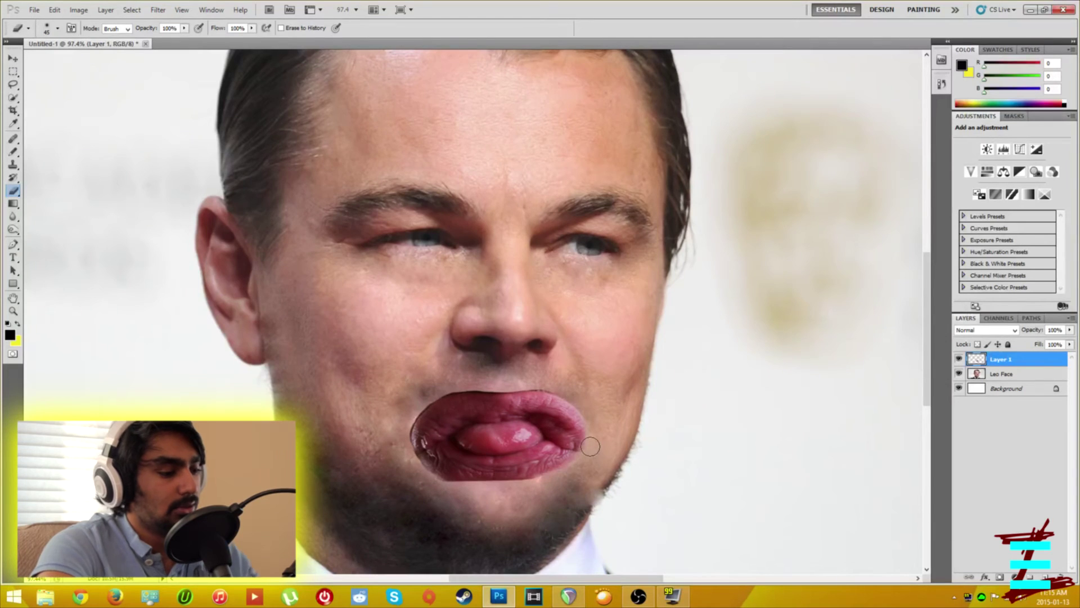
pyautogui.scroll(3, 585, 465)
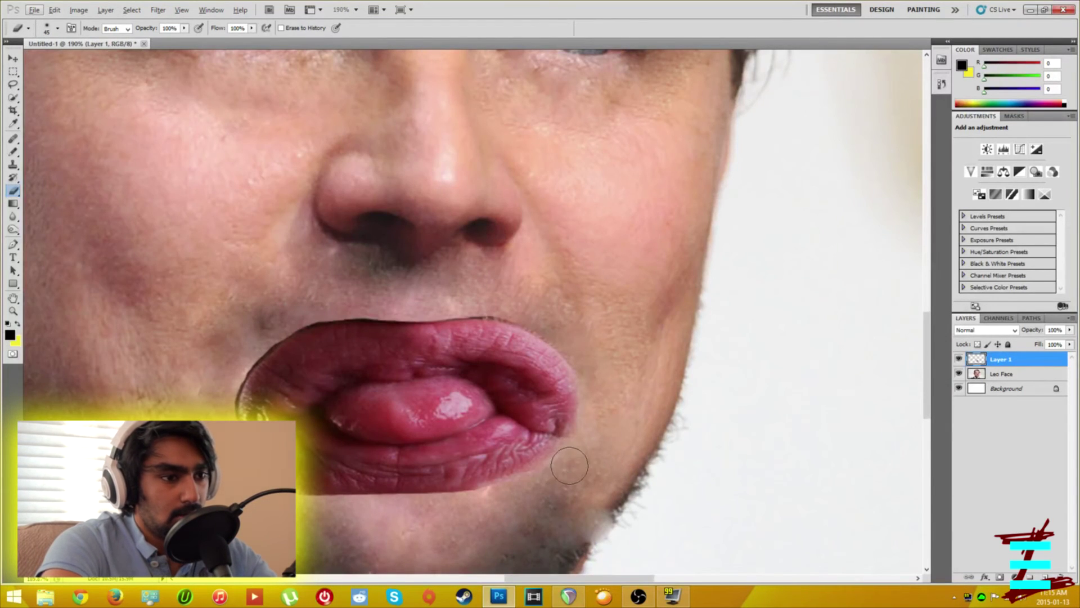
pyautogui.moveTo(492, 495)
pyautogui.mouseDown()
pyautogui.moveTo(381, 507)
pyautogui.moveTo(301, 481)
pyautogui.mouseUp()
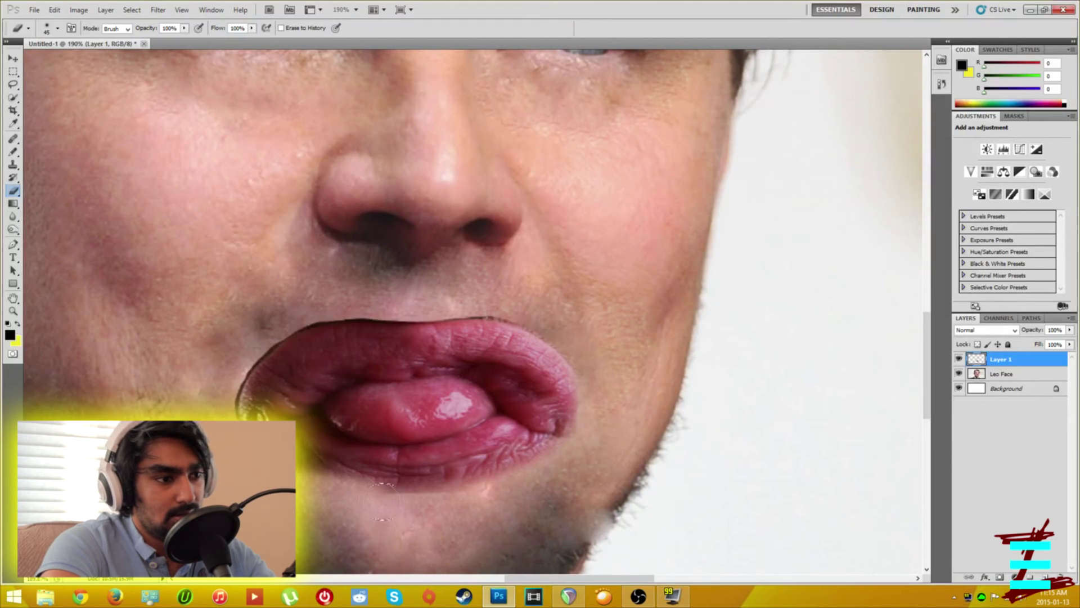
pyautogui.hotkey('ctrl', 'z')
pyautogui.moveTo(247, 388)
pyautogui.mouseDown()
pyautogui.moveTo(326, 322)
pyautogui.moveTo(273, 337)
pyautogui.moveTo(540, 318)
pyautogui.mouseUp()
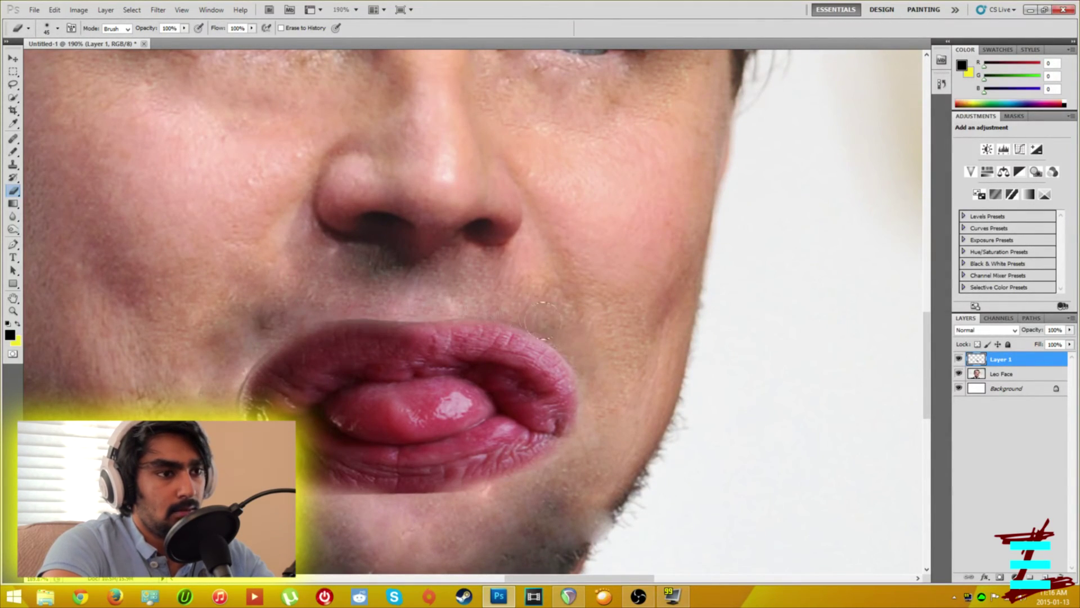
pyautogui.moveTo(519, 491)
pyautogui.mouseDown()
pyautogui.moveTo(402, 508)
pyautogui.moveTo(334, 502)
pyautogui.moveTo(359, 511)
pyautogui.mouseUp()
pyautogui.moveTo(256, 382)
pyautogui.mouseDown()
pyautogui.moveTo(241, 362)
pyautogui.moveTo(276, 323)
pyautogui.moveTo(329, 313)
pyautogui.mouseUp()
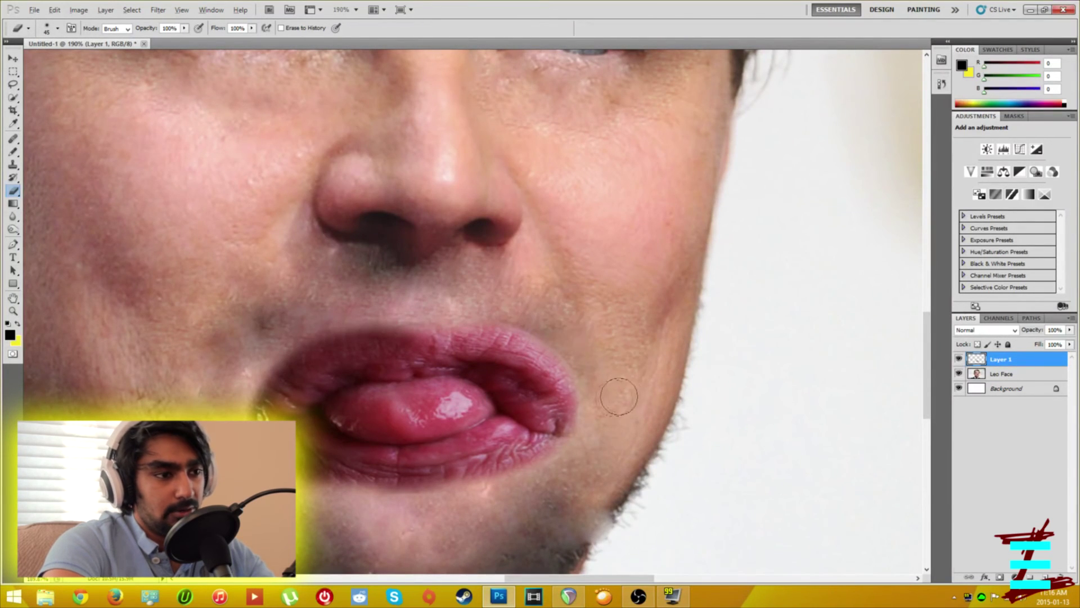
# Step: Stretch the lips on Layer 1 slightly taller with the Move tool's transform controls
pyautogui.scroll(-3, 621, 395)
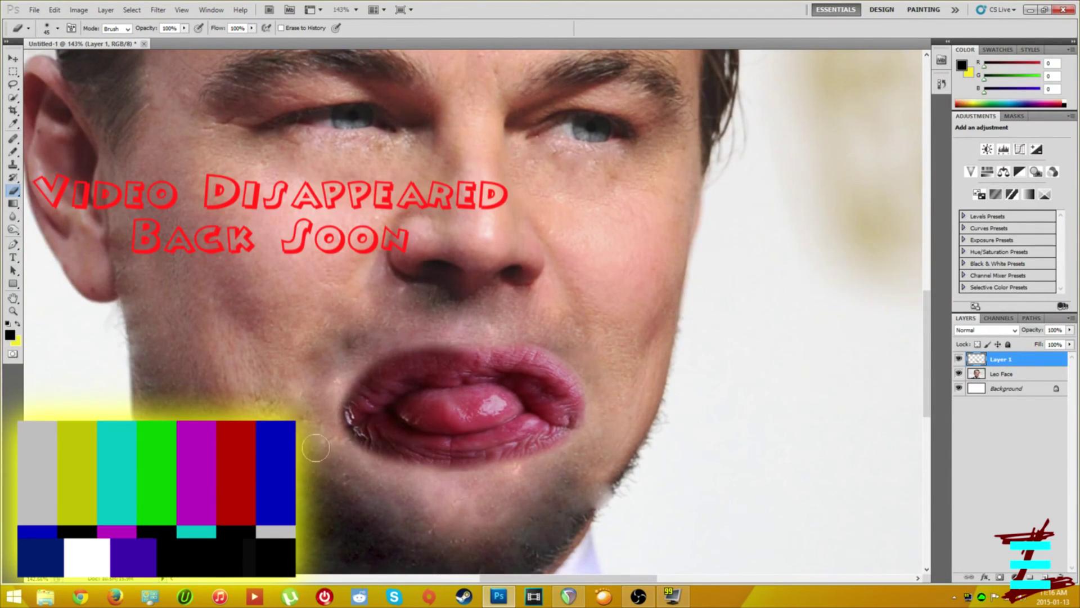
pyautogui.scroll(-5, 507, 456)
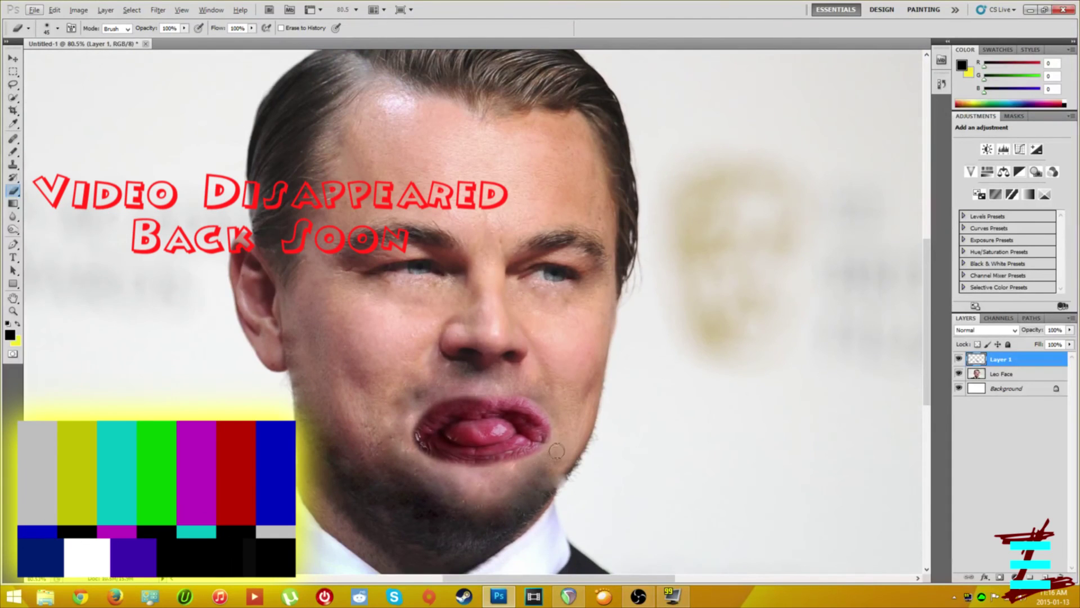
pyautogui.scroll(-2, 530, 461)
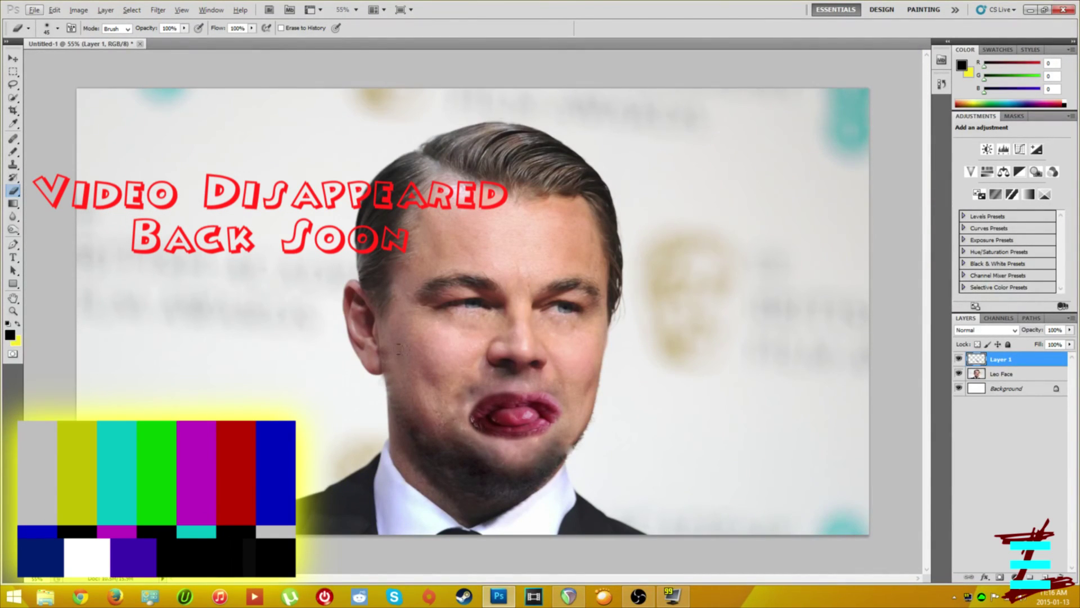
pyautogui.press('v')
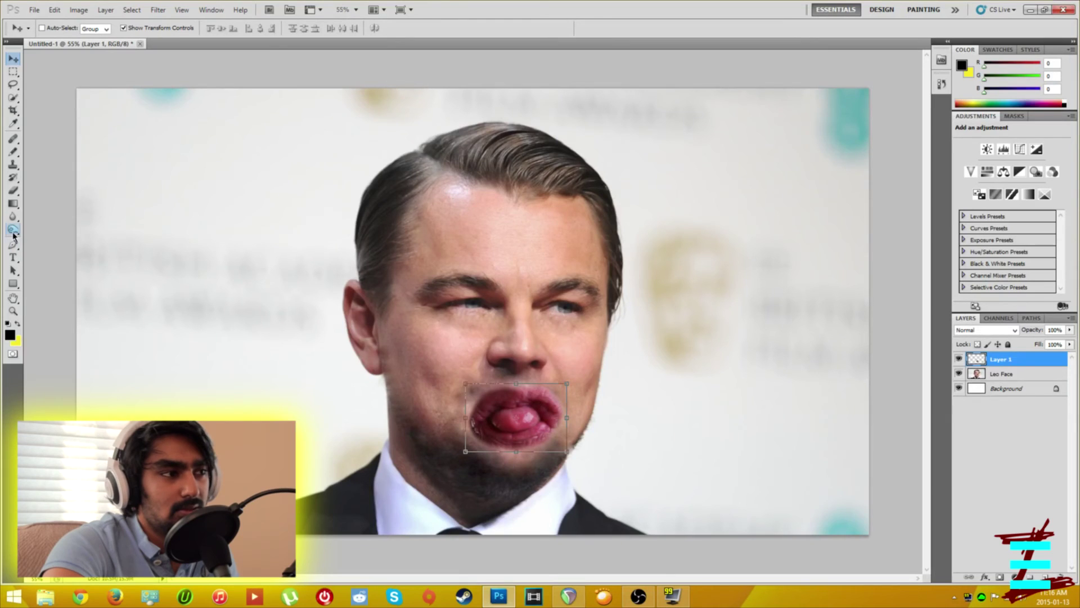
# Step: Try brightening the forehead on the Leo Face layer with the Dodge tool, and undo the stroke
pyautogui.moveTo(14, 235); pyautogui.dragTo(58, 229)
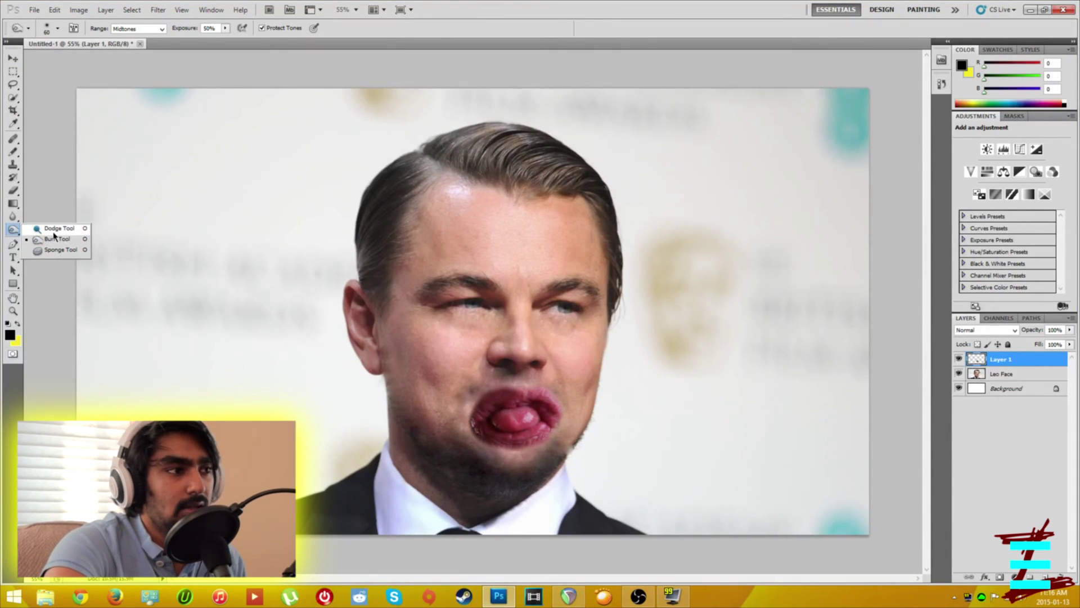
pyautogui.click(54, 229)
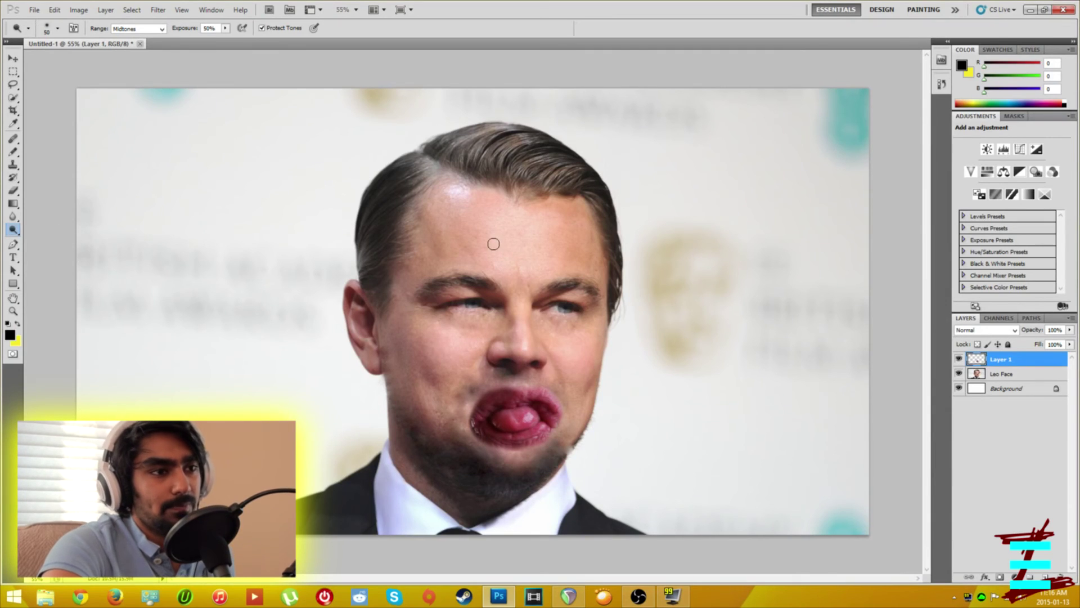
pyautogui.click(1012, 379)
pyautogui.moveTo(477, 232)
pyautogui.mouseDown()
pyautogui.moveTo(496, 247)
pyautogui.moveTo(576, 247)
pyautogui.moveTo(543, 244)
pyautogui.moveTo(563, 227)
pyautogui.moveTo(504, 248)
pyautogui.moveTo(481, 216)
pyautogui.moveTo(470, 235)
pyautogui.moveTo(537, 209)
pyautogui.moveTo(525, 239)
pyautogui.moveTo(449, 251)
pyautogui.mouseUp()
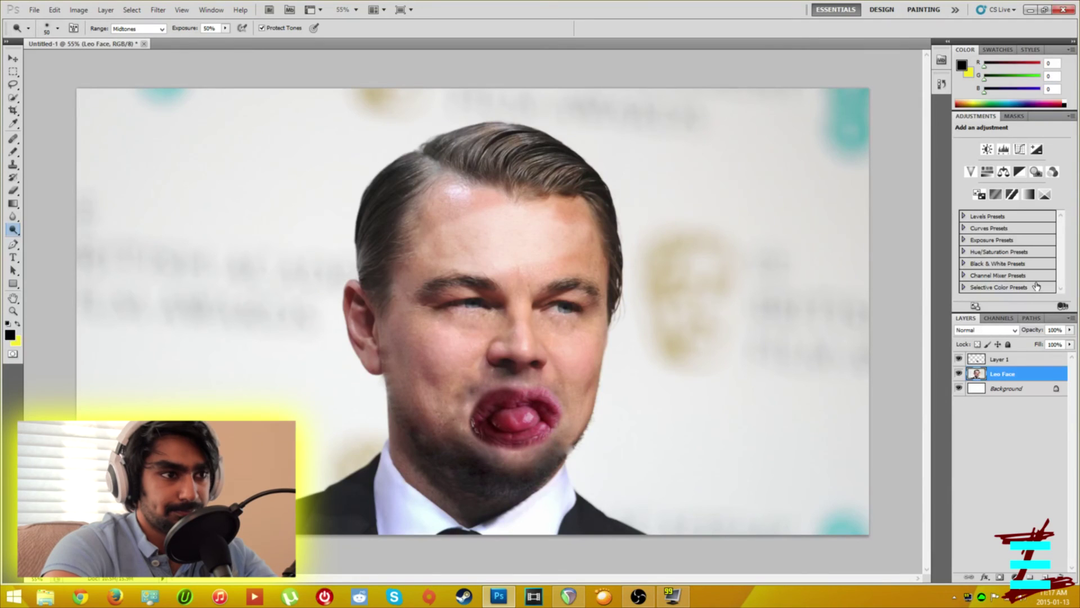
pyautogui.hotkey('ctrl', 'z')
# Step: Try darkening the forehead and the cheek beside the ear with the Burn tool at 50% midtone exposure, and undo the strokes
pyautogui.rightClick(12, 229)
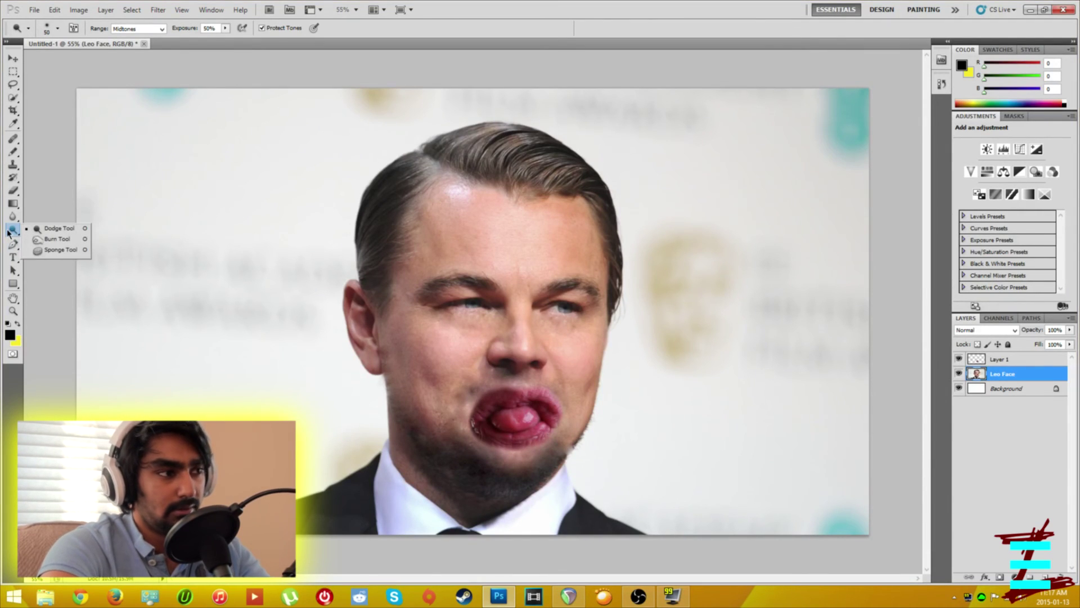
pyautogui.click(61, 250)
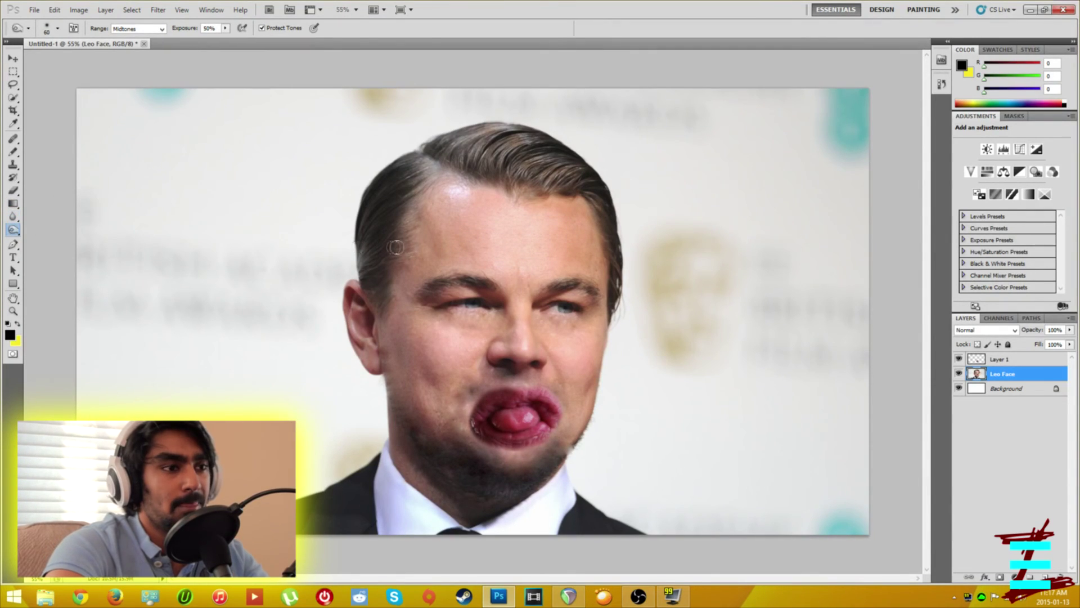
pyautogui.moveTo(459, 242)
pyautogui.mouseDown()
pyautogui.moveTo(531, 237)
pyautogui.moveTo(437, 248)
pyautogui.moveTo(460, 225)
pyautogui.moveTo(449, 211)
pyautogui.moveTo(434, 226)
pyautogui.moveTo(453, 247)
pyautogui.moveTo(487, 223)
pyautogui.moveTo(516, 227)
pyautogui.moveTo(486, 233)
pyautogui.moveTo(520, 247)
pyautogui.moveTo(553, 232)
pyautogui.moveTo(517, 260)
pyautogui.moveTo(526, 298)
pyautogui.moveTo(515, 344)
pyautogui.moveTo(522, 322)
pyautogui.moveTo(459, 365)
pyautogui.moveTo(399, 368)
pyautogui.moveTo(410, 339)
pyautogui.mouseUp()
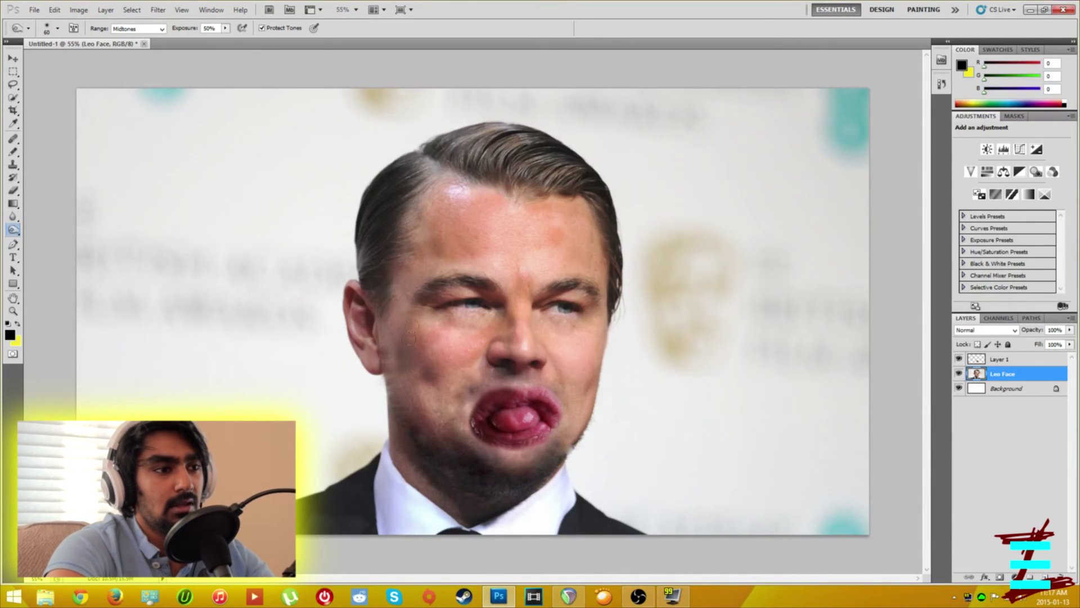
pyautogui.moveTo(411, 359)
pyautogui.mouseDown()
pyautogui.moveTo(412, 293)
pyautogui.moveTo(415, 363)
pyautogui.mouseUp()
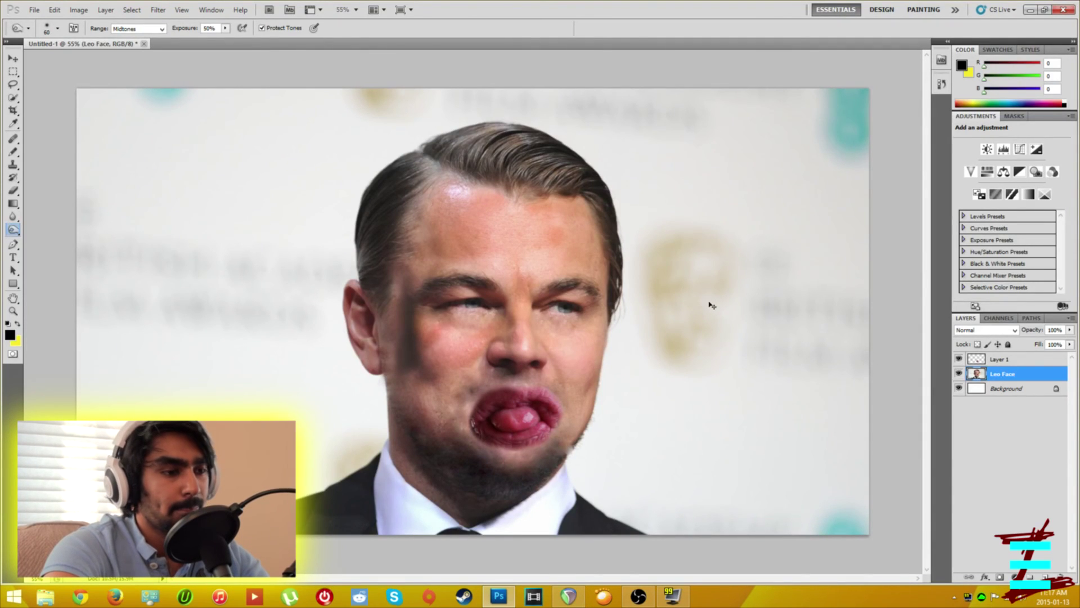
pyautogui.hotkey('ctrl', 'alt', 'z')
pyautogui.hotkey('ctrl', 'alt', 'z')
pyautogui.hotkey('ctrl', 'alt', 'z')
pyautogui.hotkey('ctrl', 'alt', 'z')
pyautogui.hotkey('ctrl', 'alt', 'z')
pyautogui.hotkey('ctrl', 'alt', 'z')
pyautogui.hotkey('ctrl', 'alt', 'z')
pyautogui.hotkey('ctrl', 'alt', 'z')
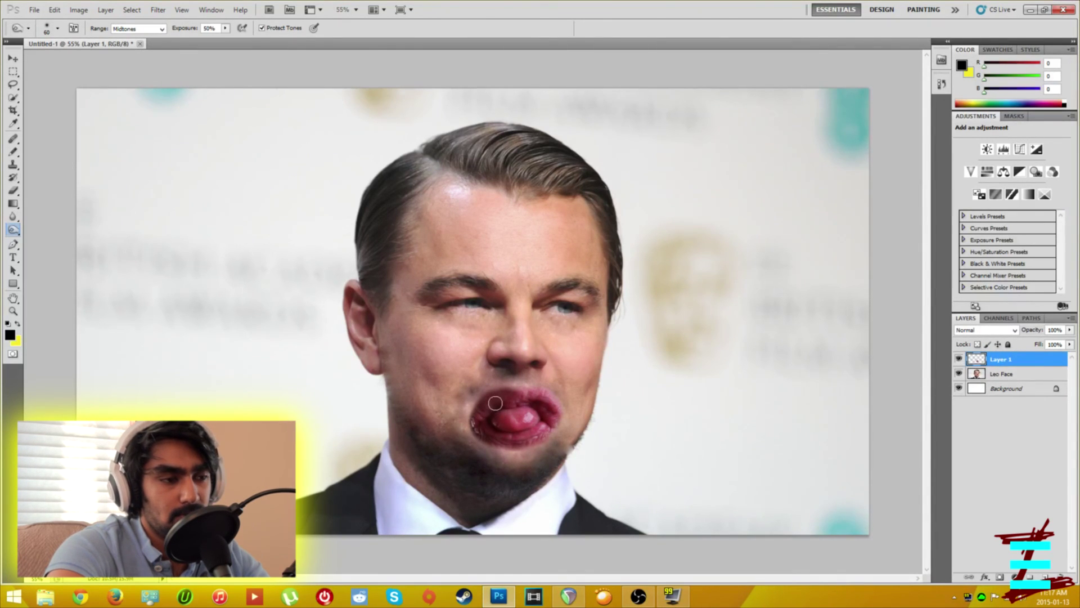
# Step: Darken the lips and tongue on Layer 1 with the Burn tool on midtones at 50% exposure
pyautogui.scroll(2, 498, 403)
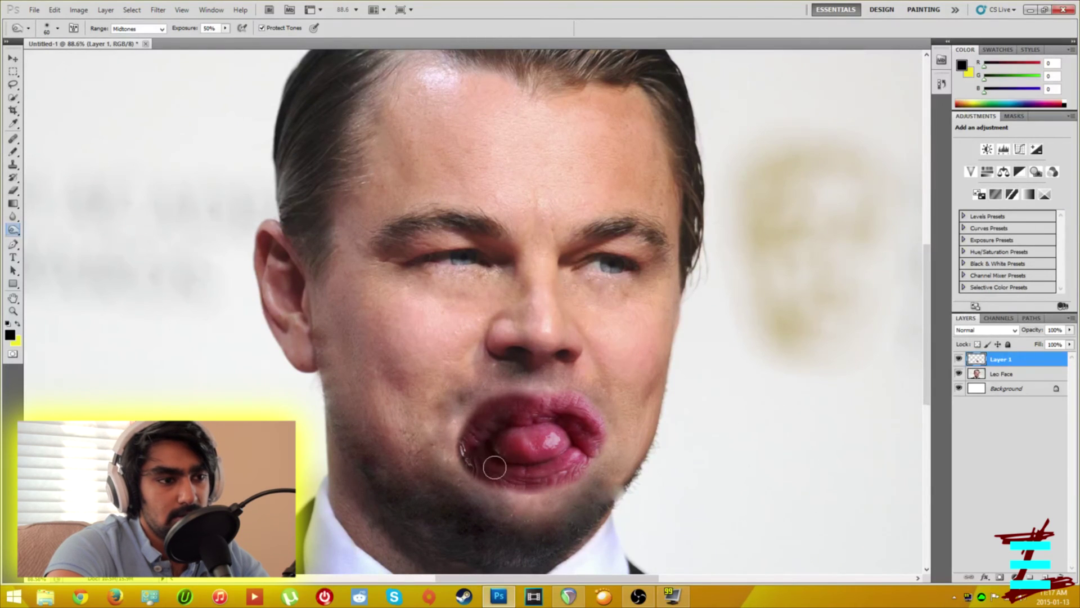
pyautogui.moveTo(547, 475)
pyautogui.mouseDown()
pyautogui.moveTo(504, 480)
pyautogui.moveTo(565, 474)
pyautogui.moveTo(591, 433)
pyautogui.moveTo(511, 439)
pyautogui.mouseUp()
pyautogui.scroll(-2, 495, 434)
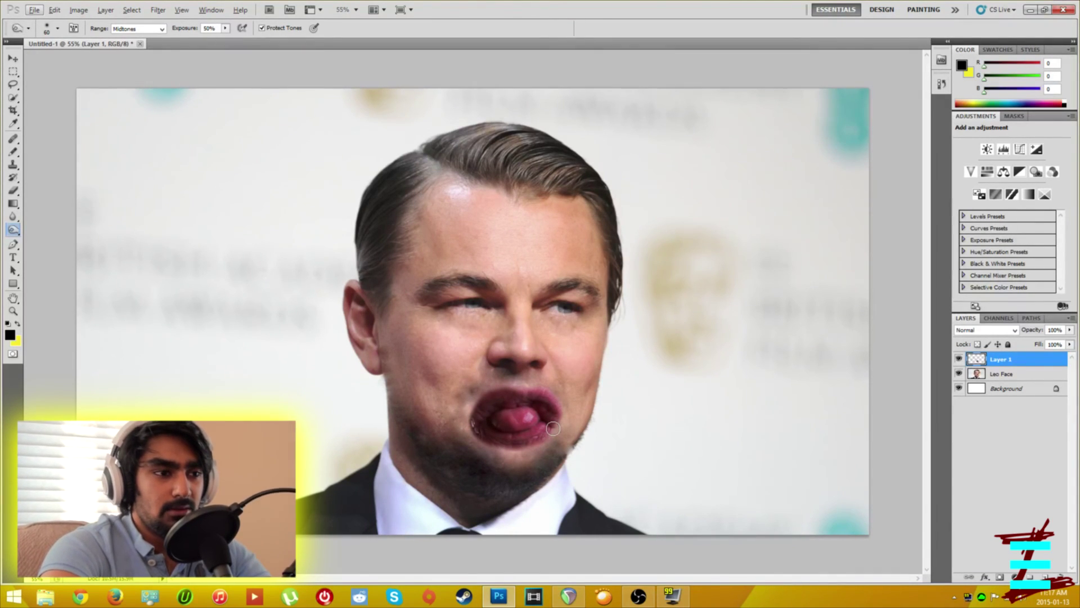
# Step: Hide Layer 1 to examine the healed skin under the lips with the Healing Brush chosen, and show the layer again
pyautogui.click(959, 359)
pyautogui.moveTo(13, 138); pyautogui.dragTo(36, 153)
pyautogui.click(15, 144)
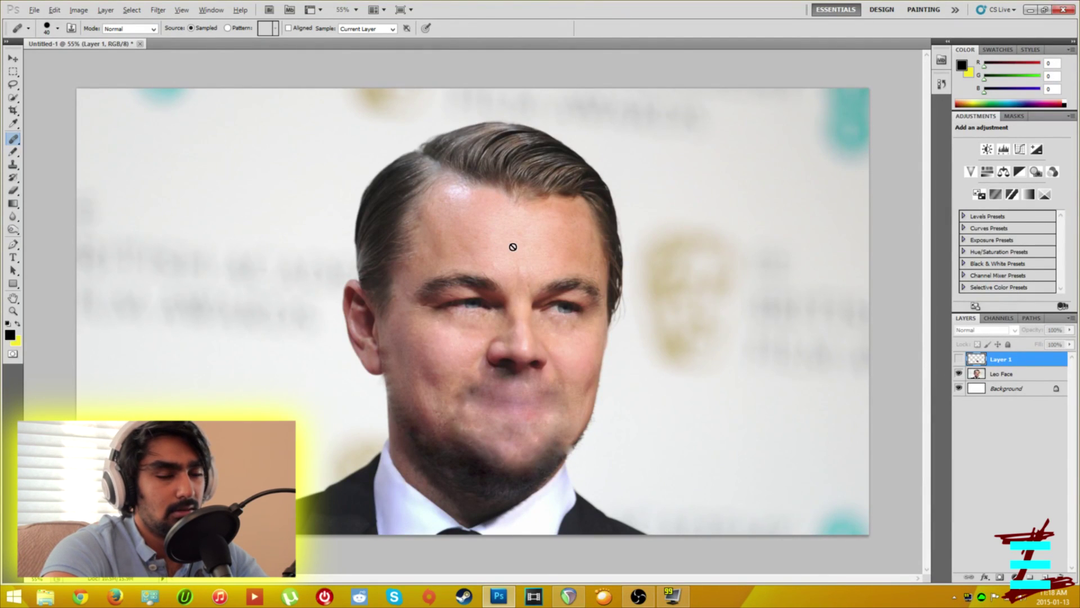
pyautogui.press('alt')
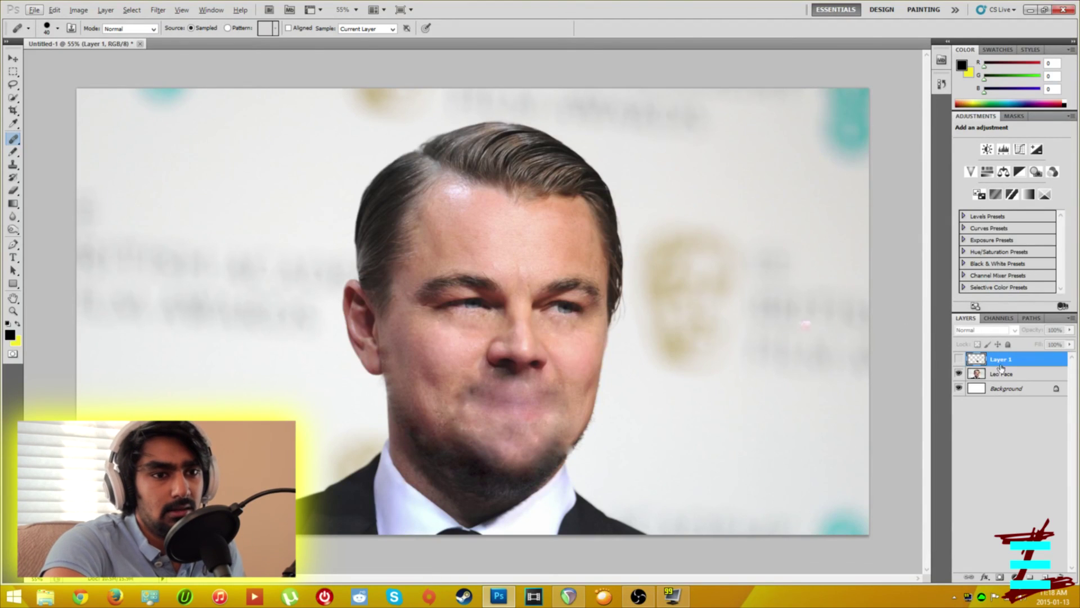
pyautogui.click(958, 359)
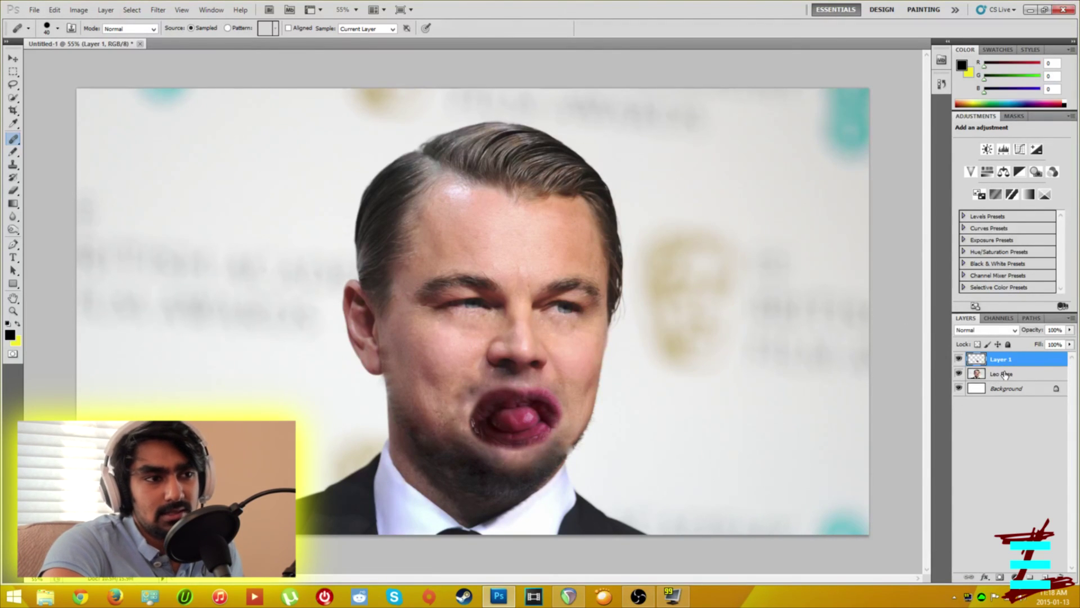